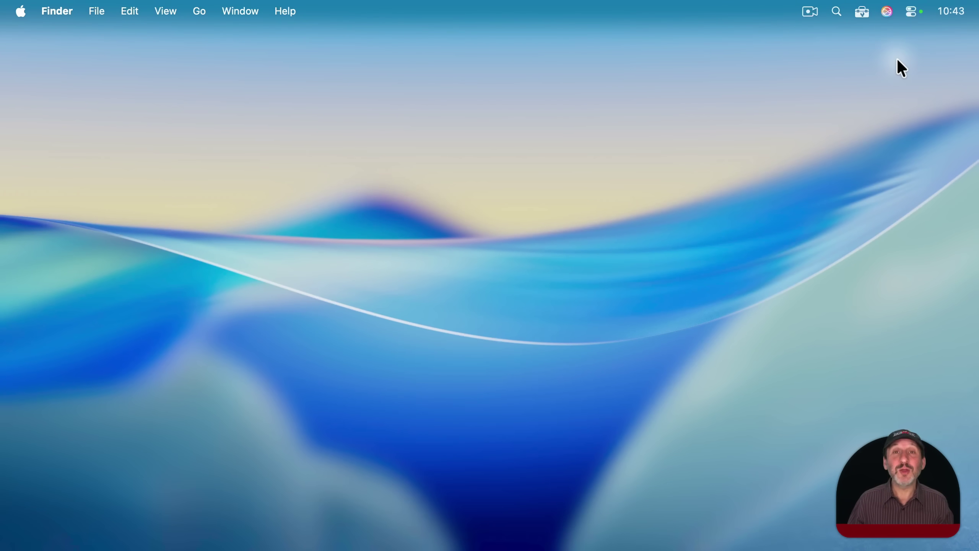
- Show and hide Notification Center from the menu-bar clock, then with Fn-N
click(956, 14)
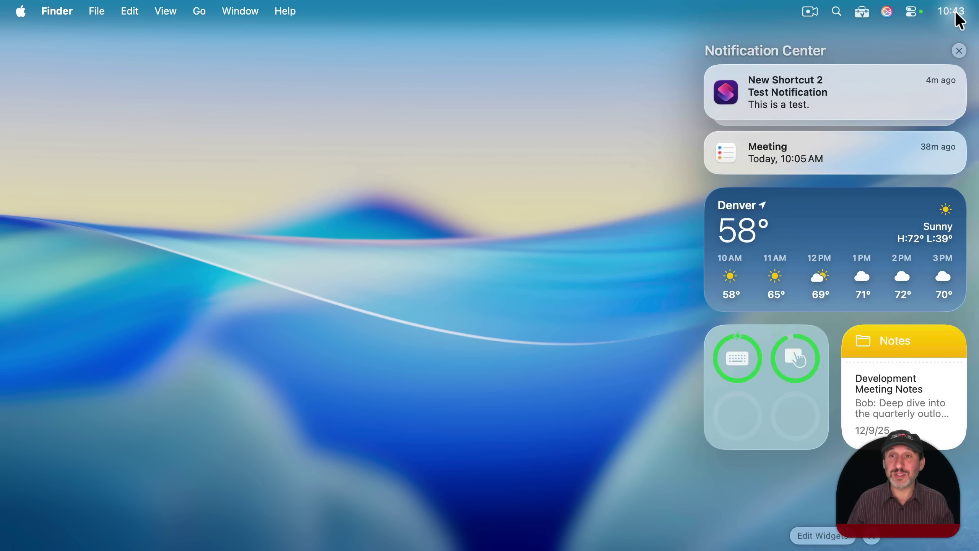
click(955, 15)
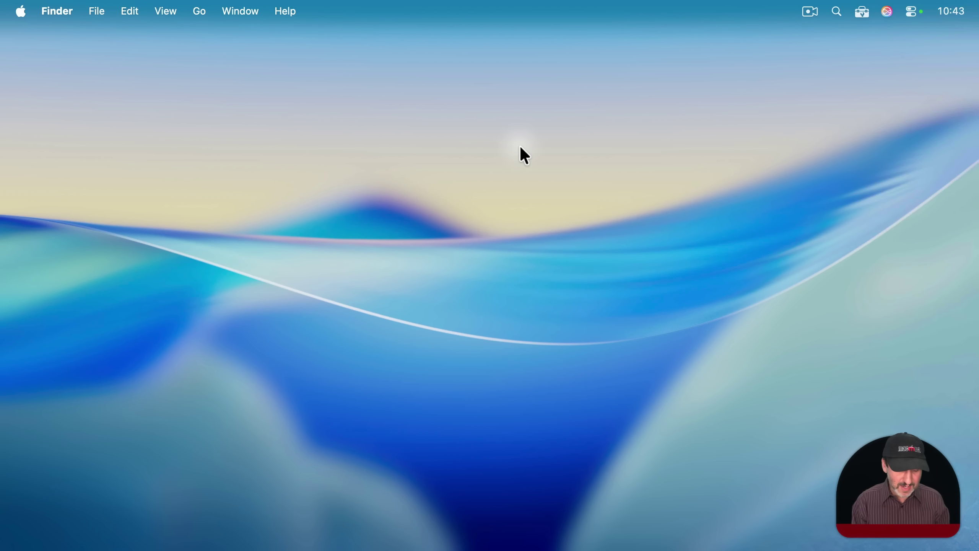
key(fn+n)
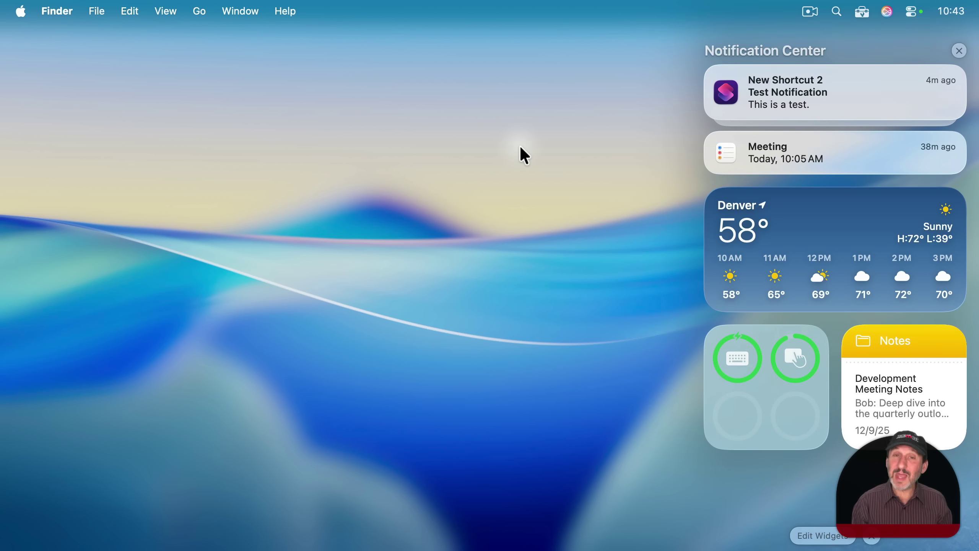
key(fn+n)
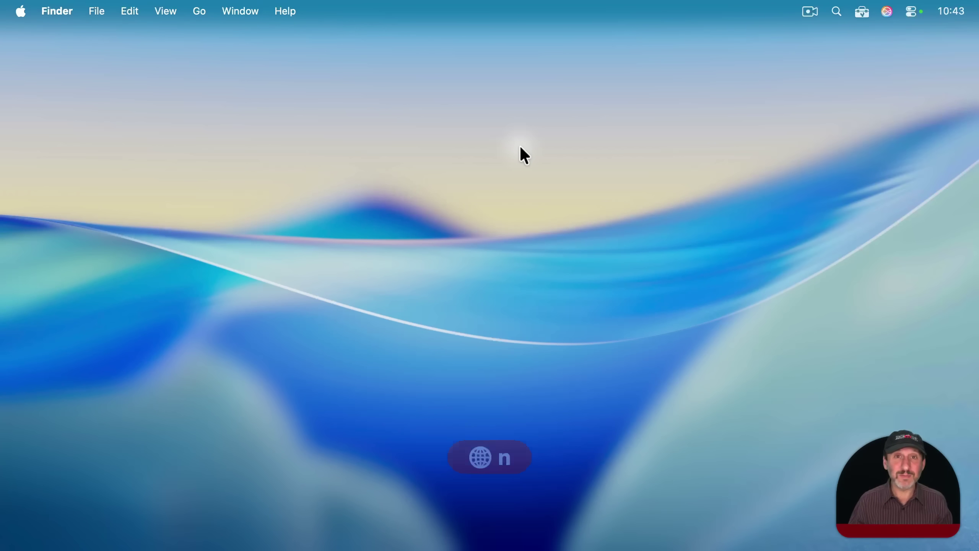
- Go to System Settings > Keyboard > Keyboard Shortcuts > Mission Control
click(20, 11)
click(38, 63)
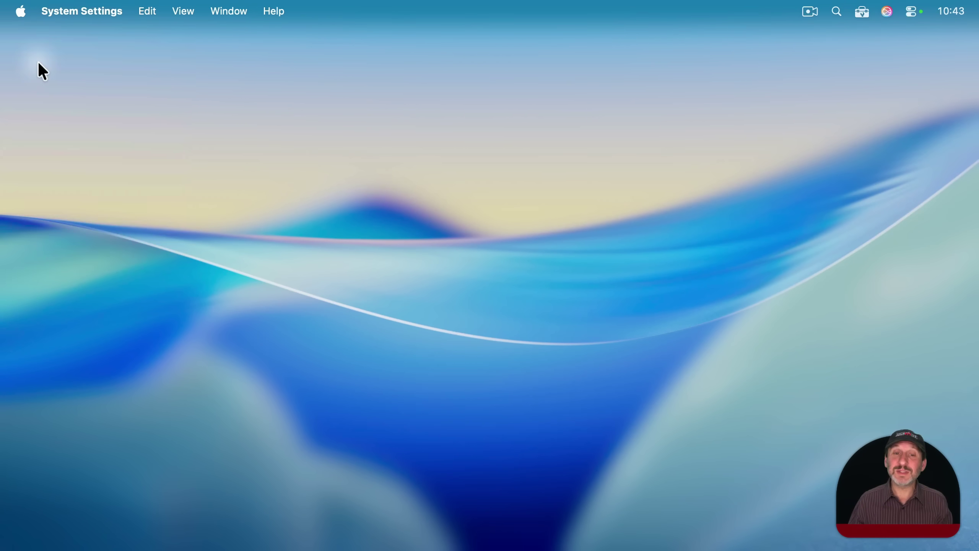
scroll(312, 448, down, 15)
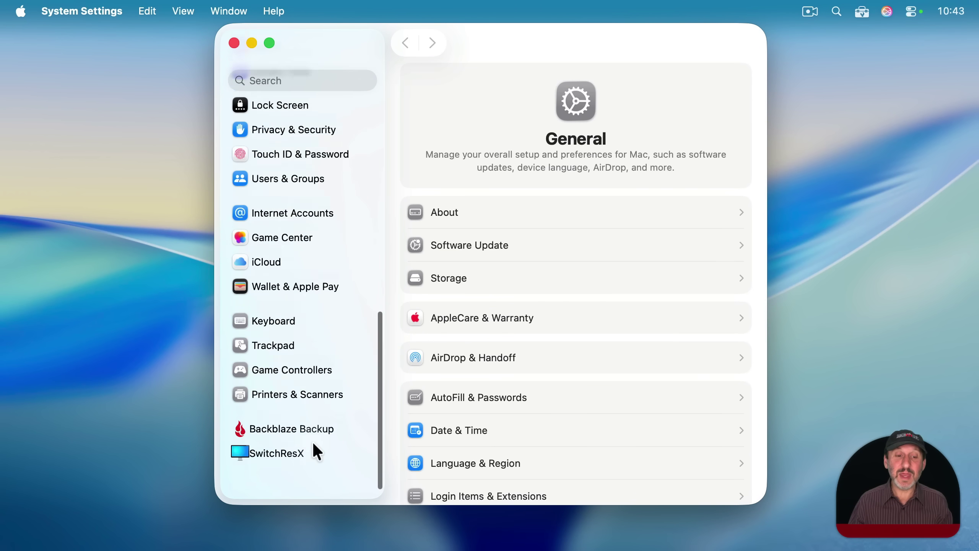
click(272, 349)
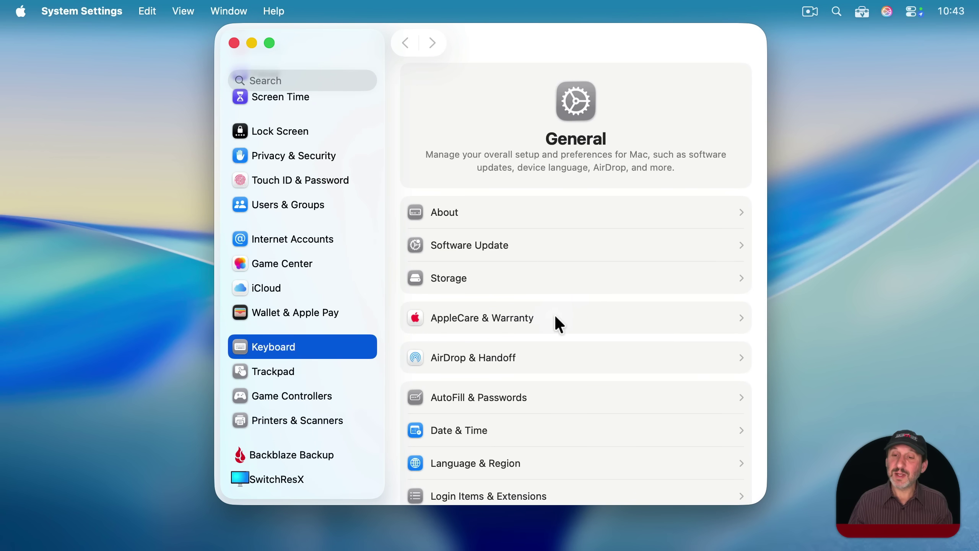
click(696, 227)
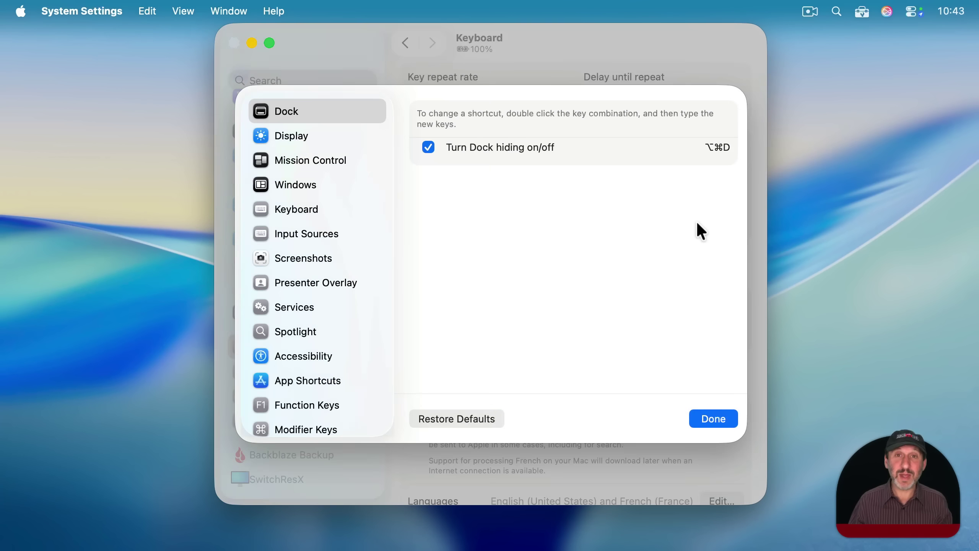
click(281, 165)
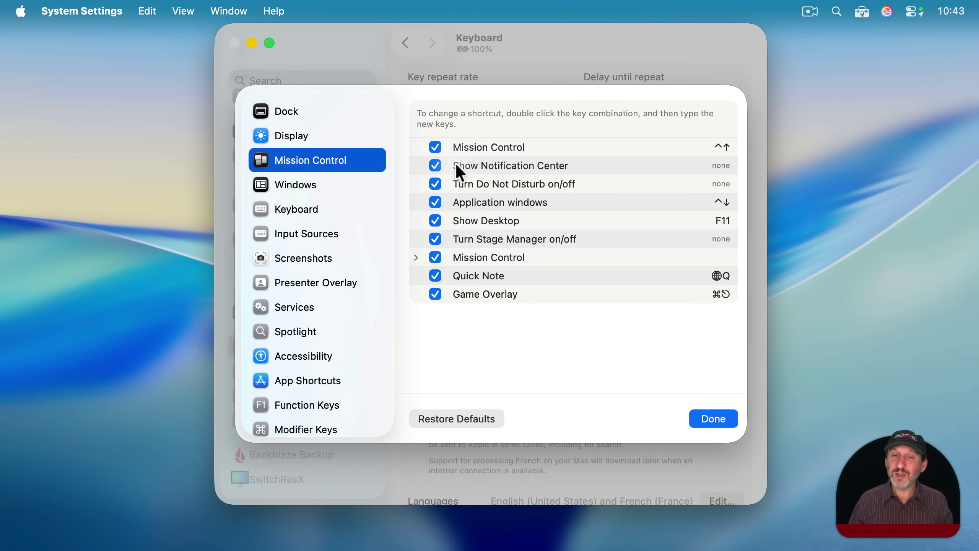
- Assign F12 to Show Notification Center and test it, alongside the default Fn-N
double_click(720, 164)
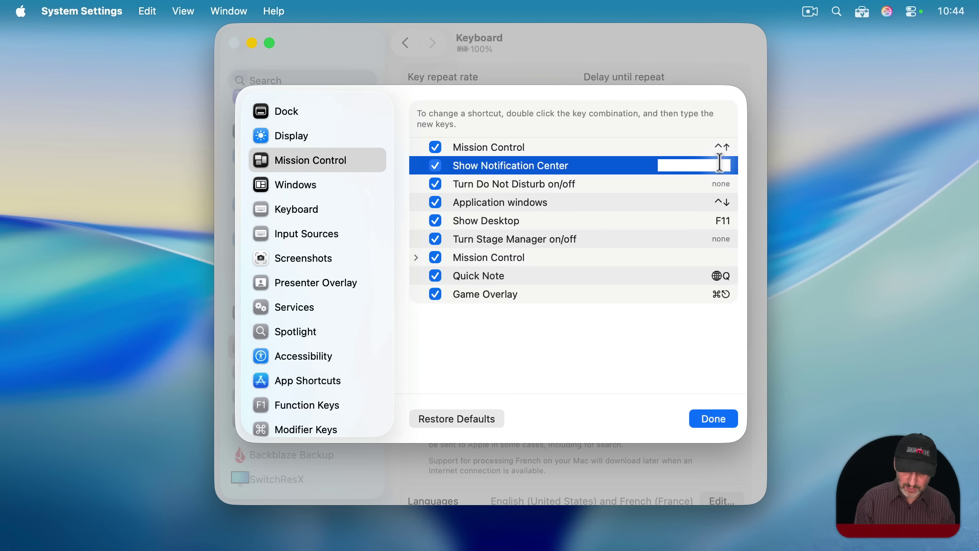
key(F12)
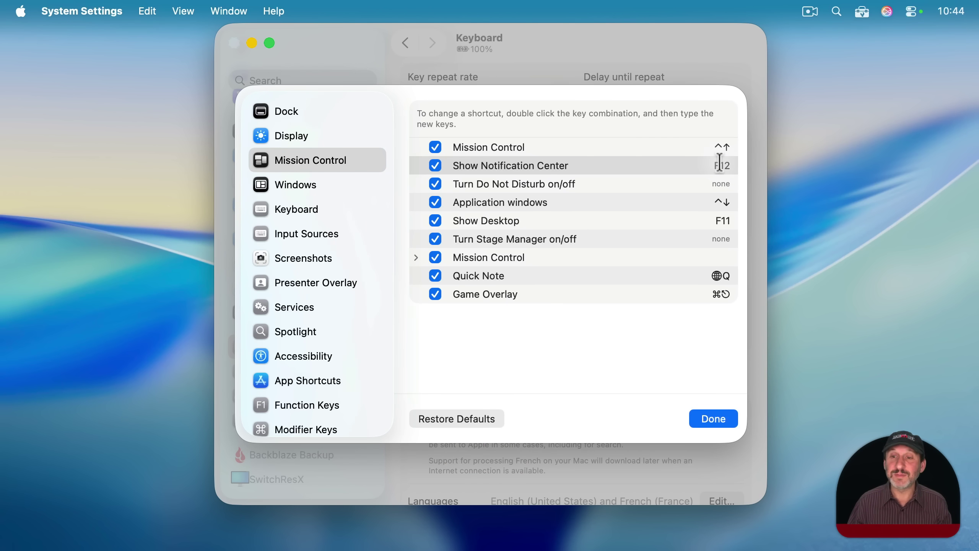
key(F12)
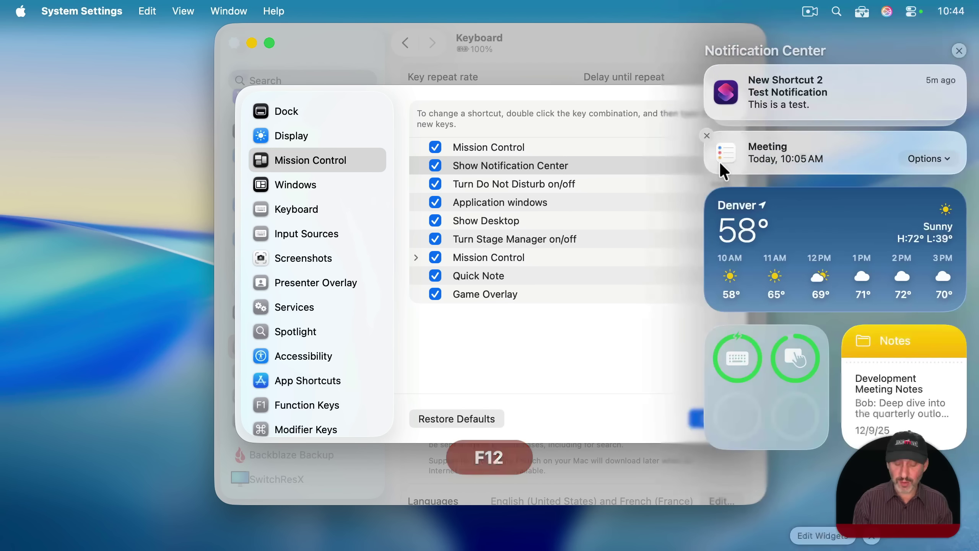
key(F12)
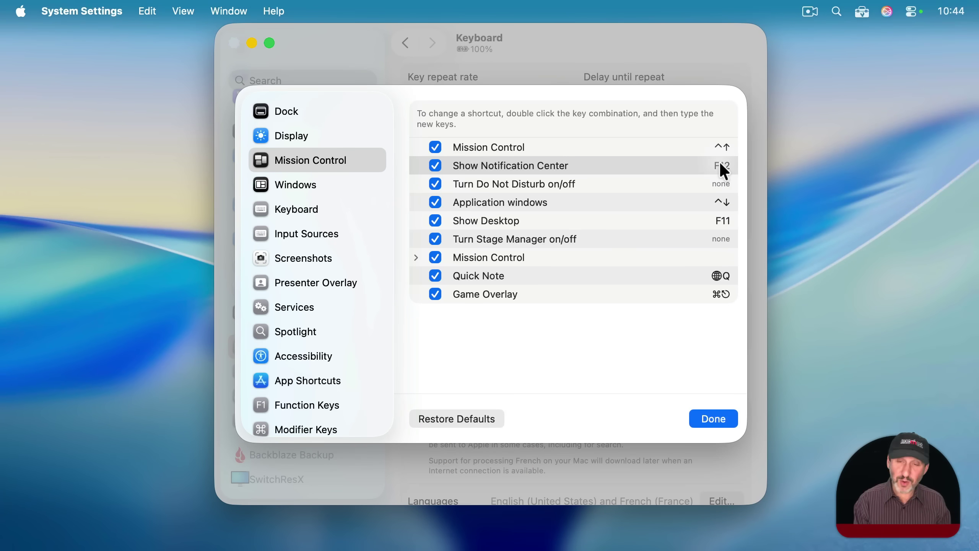
key(fn+n)
key(fn+n)
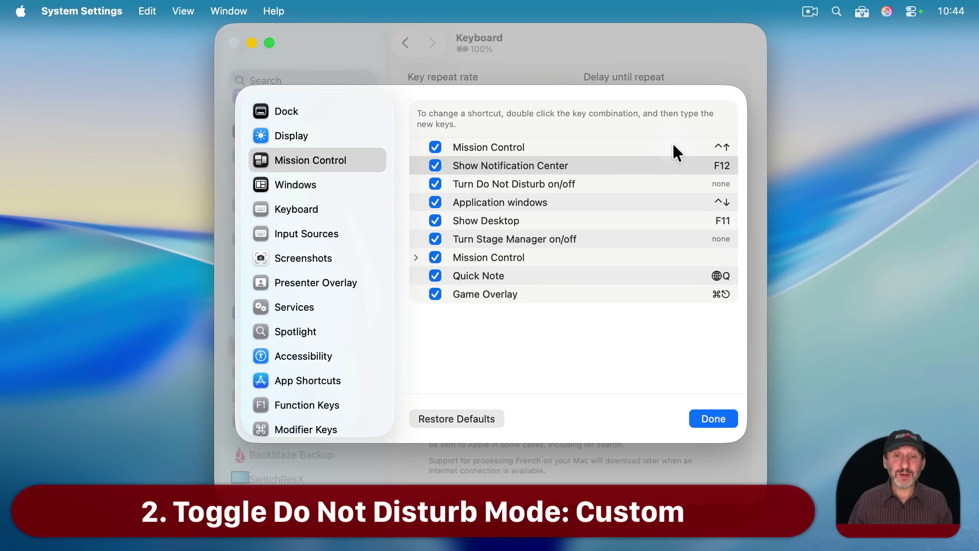
- Select Turn Do Not Disturb on/off and show the Focus controls in Control Center
click(651, 191)
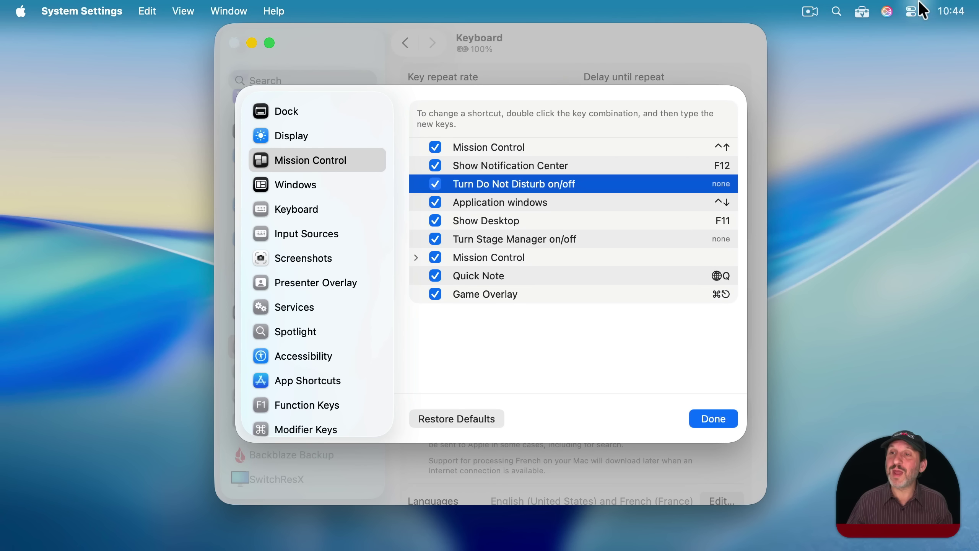
click(911, 11)
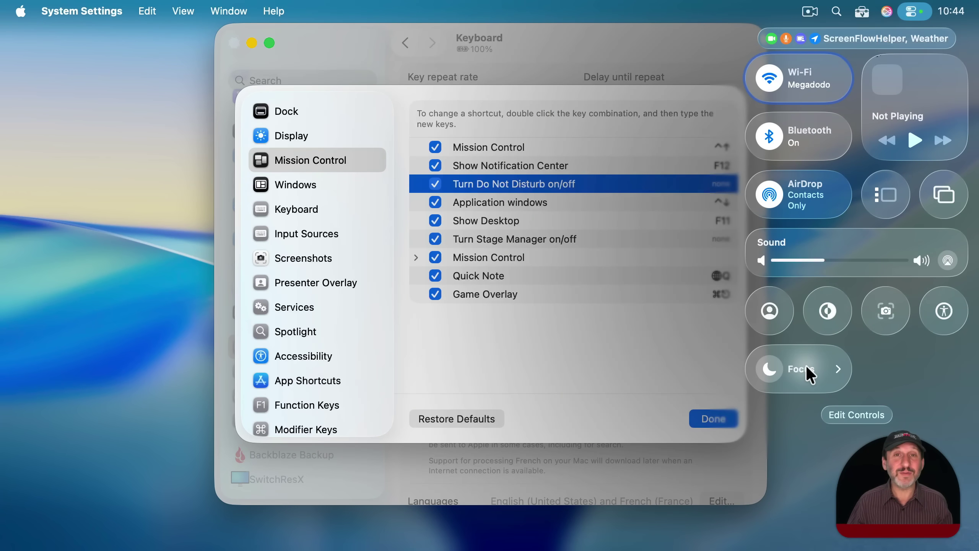
click(675, 89)
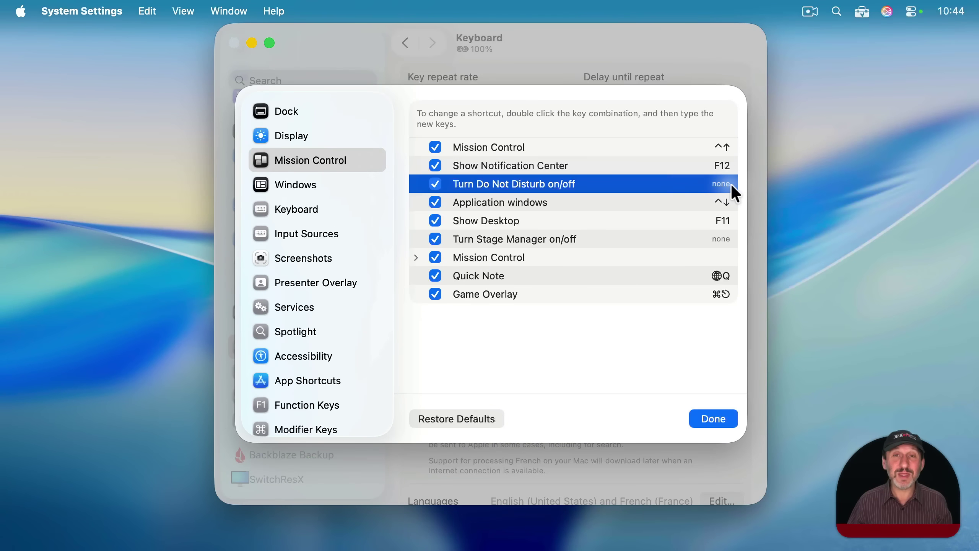
- Set Turn Do Not Disturb on/off to F10, then toggle Do Not Disturb on and off with it
double_click(718, 183)
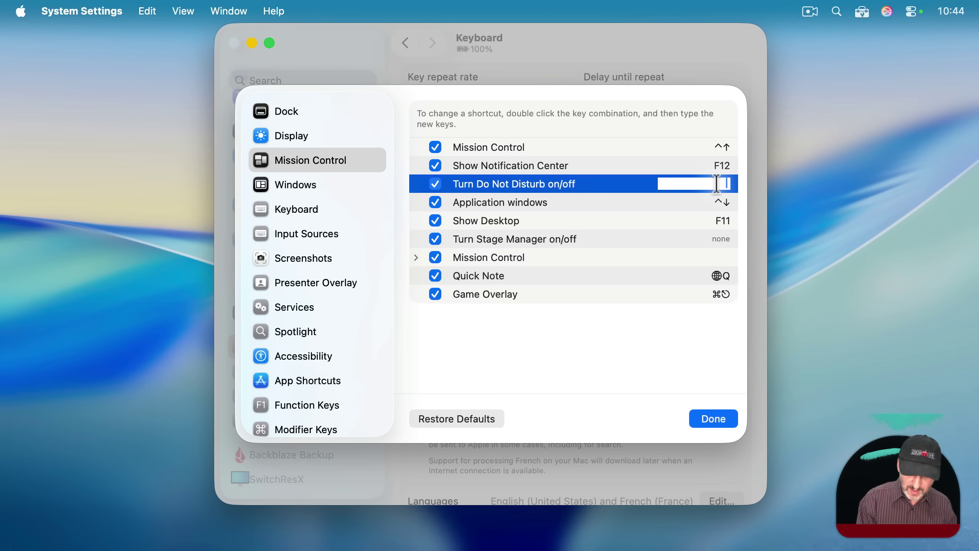
key(F10)
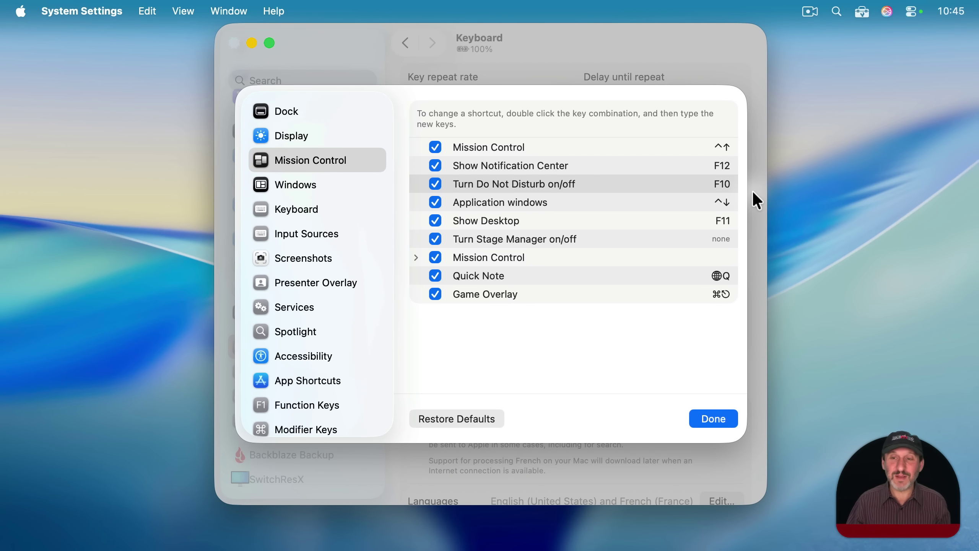
key(F10)
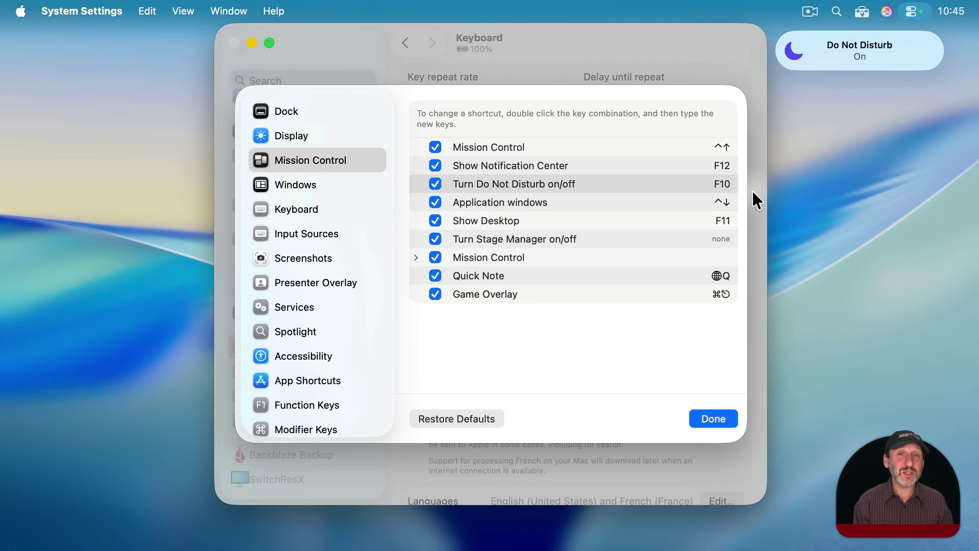
key(F10)
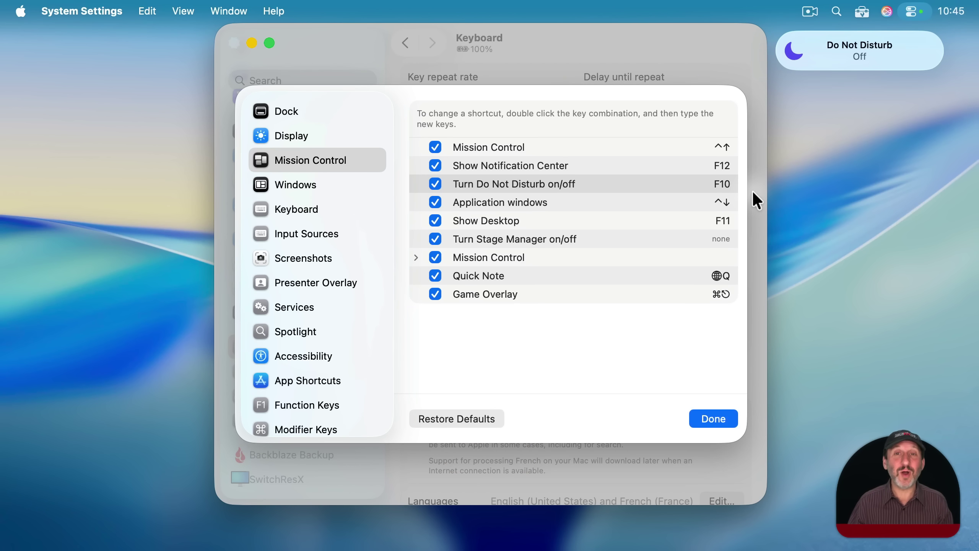
click(697, 182)
- Under Function Keys, turn on 'Use F1, F2, etc. keys as standard function keys'
click(685, 168)
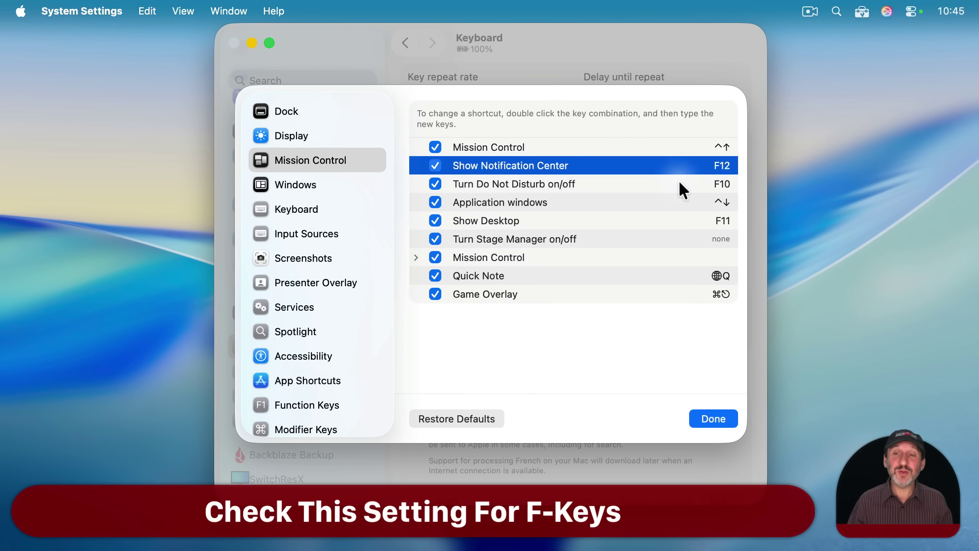
click(679, 182)
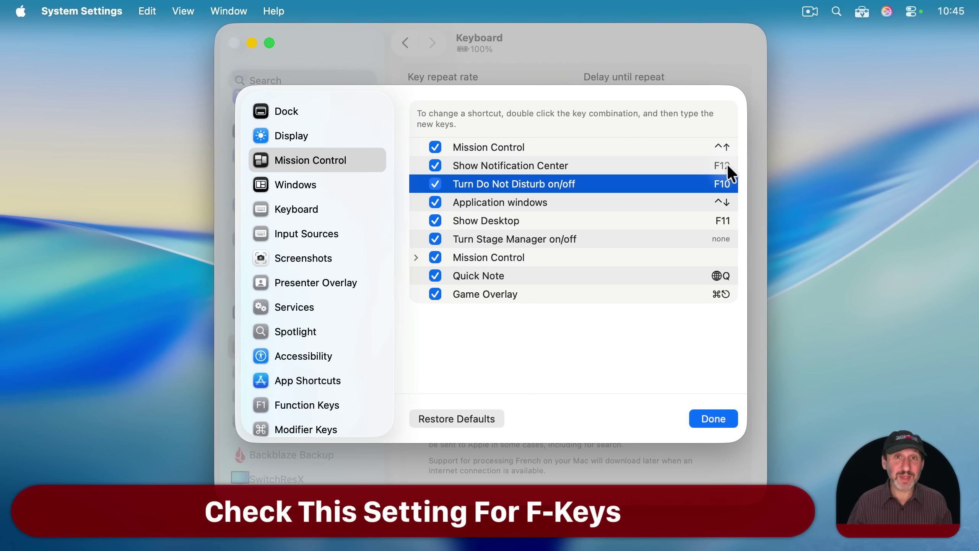
scroll(307, 387, down, 1)
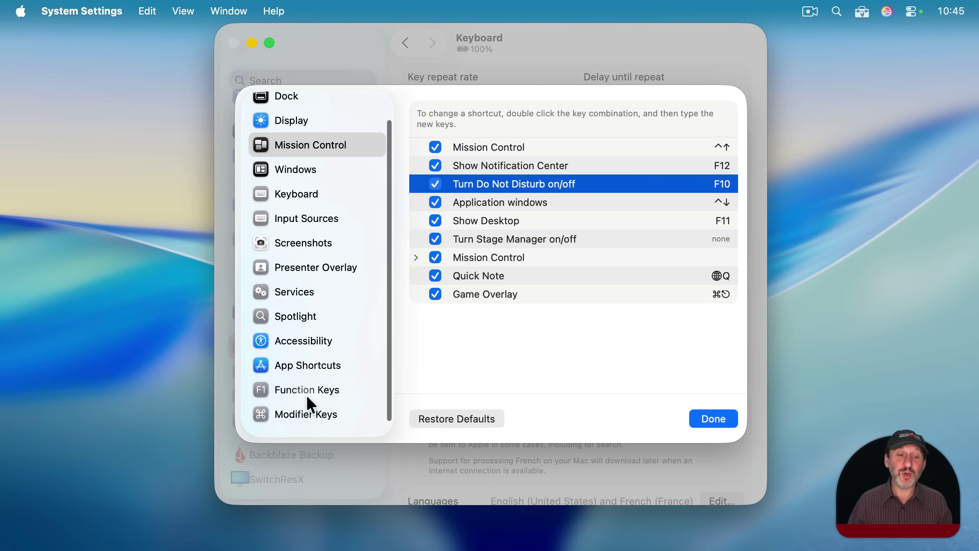
click(302, 395)
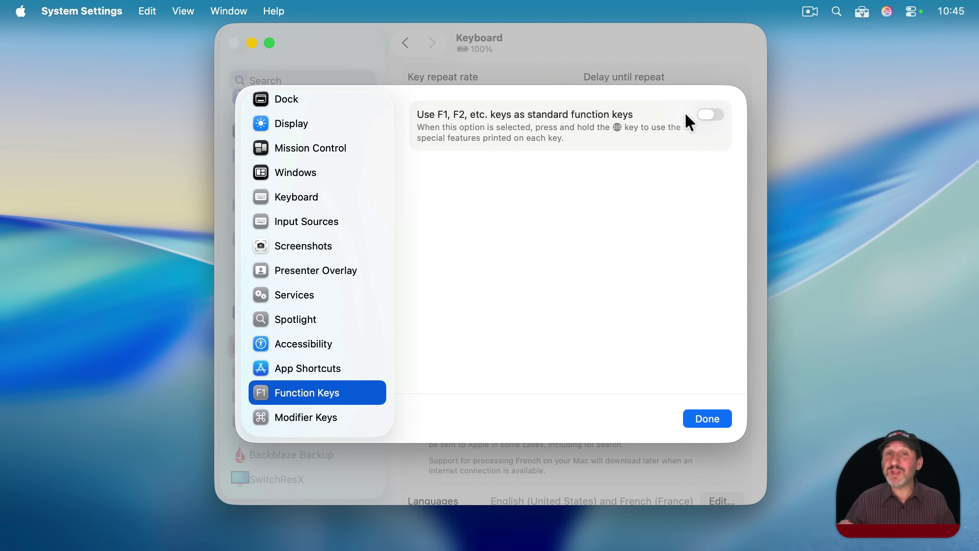
click(712, 118)
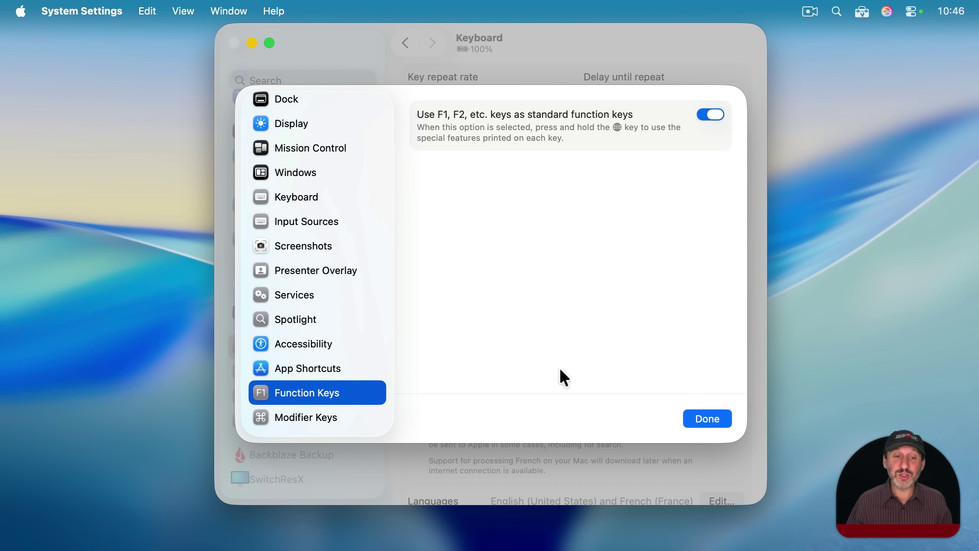
click(304, 148)
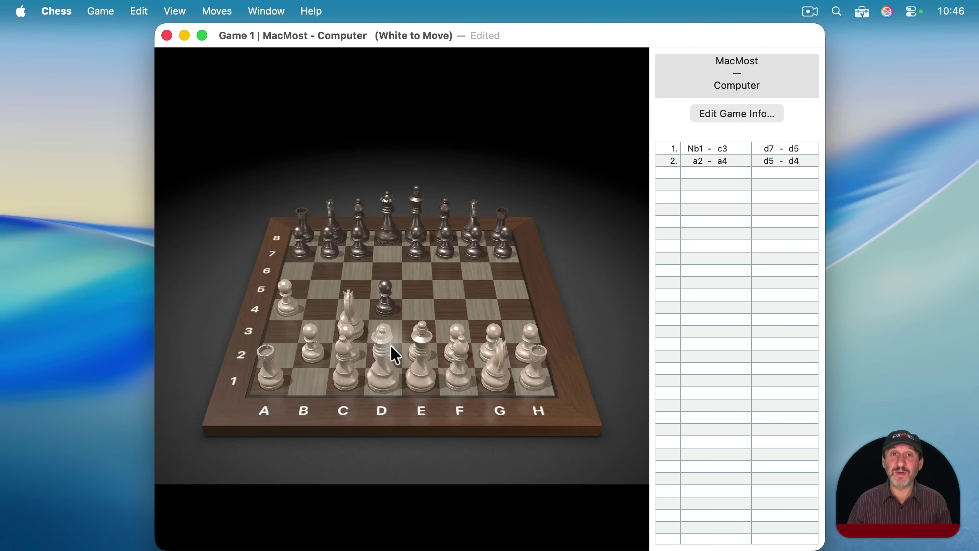
mouse_move(154, 542)
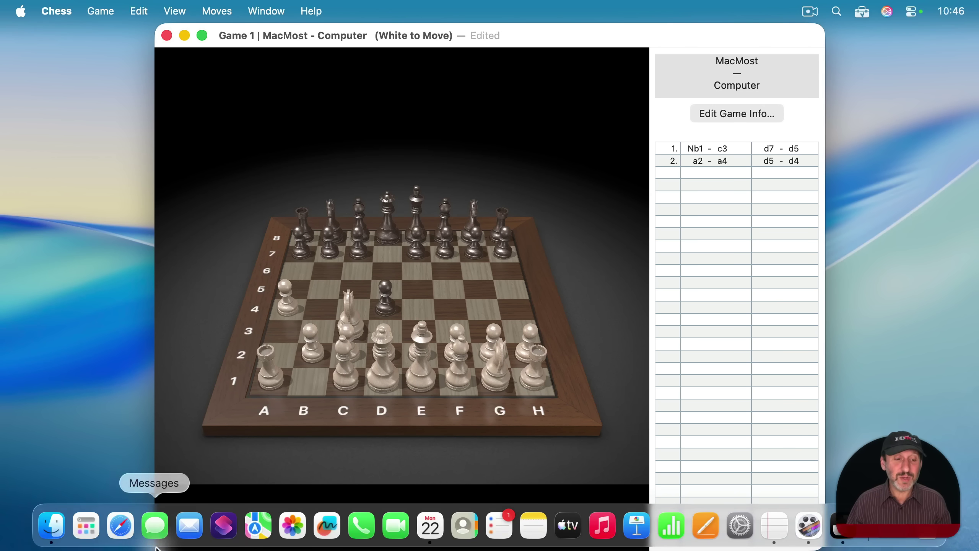
click(88, 525)
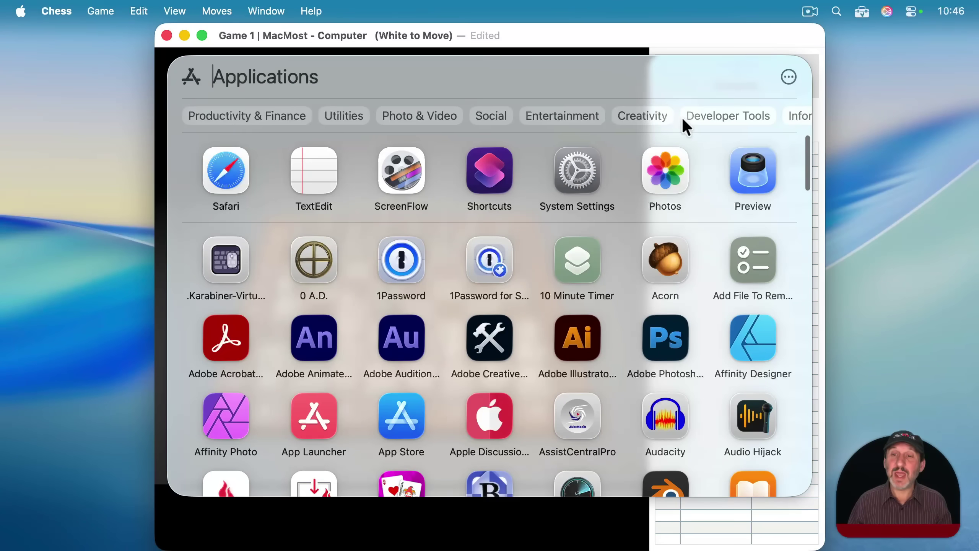
scroll(682, 118, right, 5)
click(737, 121)
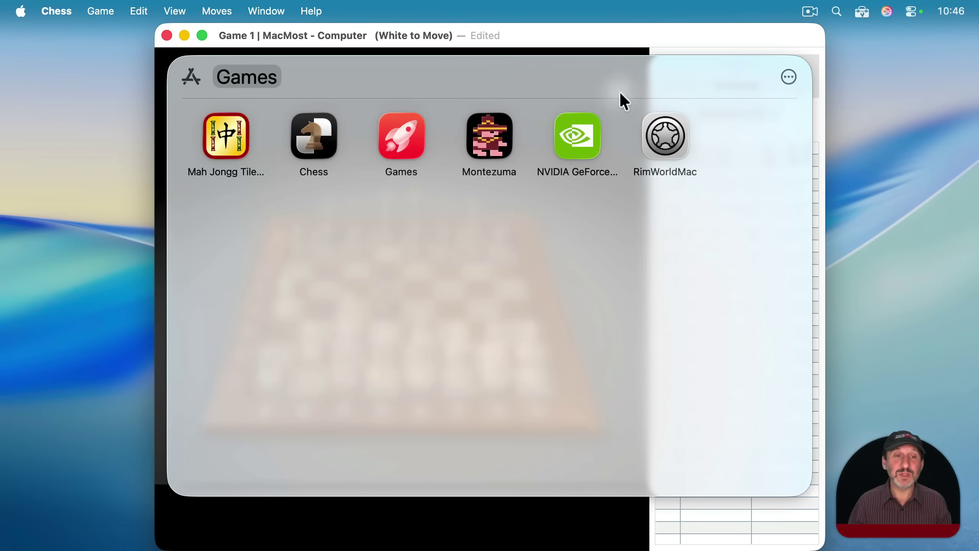
key(Escape)
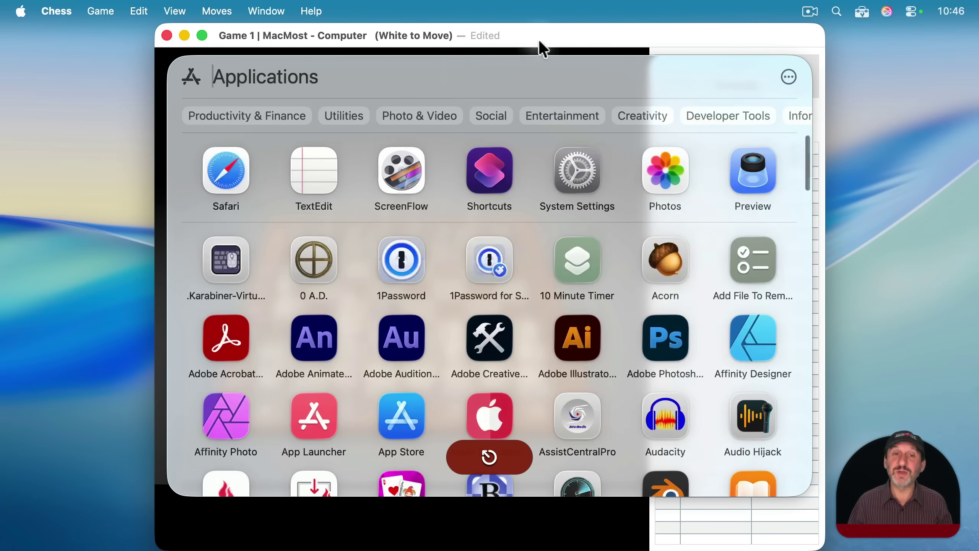
key(Escape)
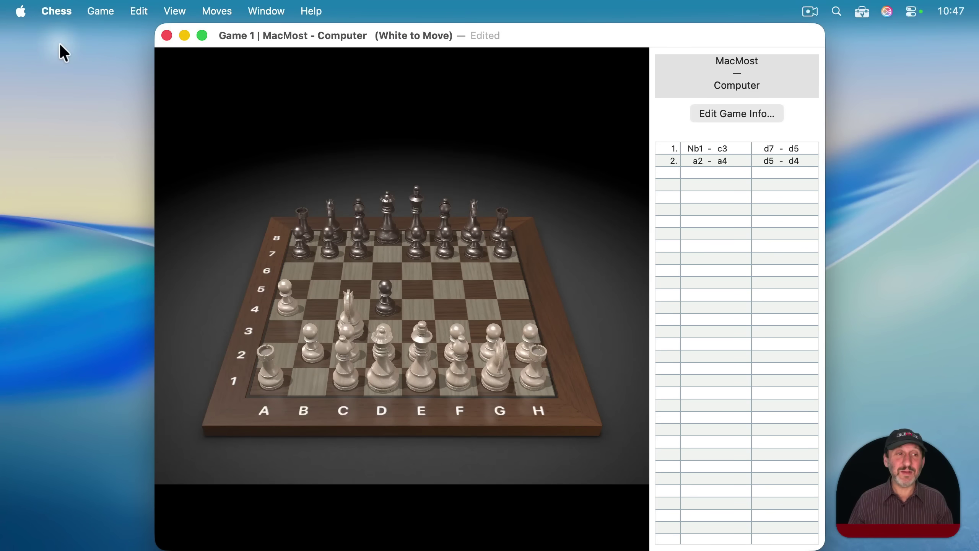
click(57, 14)
click(48, 12)
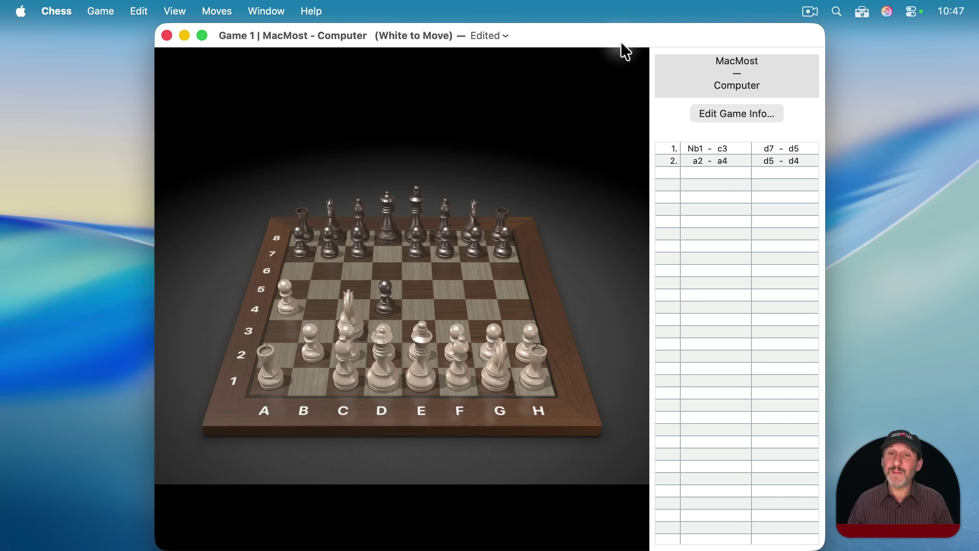
- Bring up the Games overlay with Cmd-Esc, browse its friends and settings tabs, then close it
key(super+Escape)
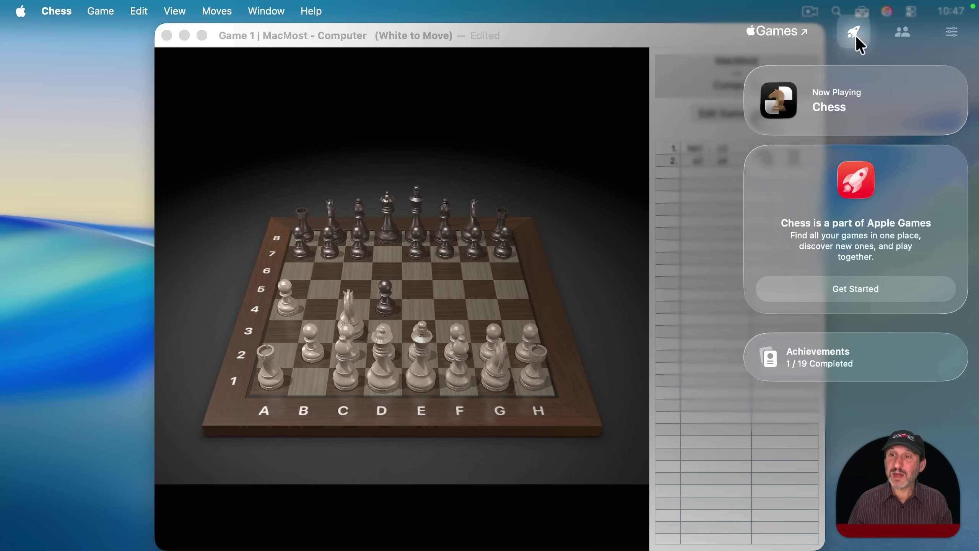
click(908, 31)
click(948, 29)
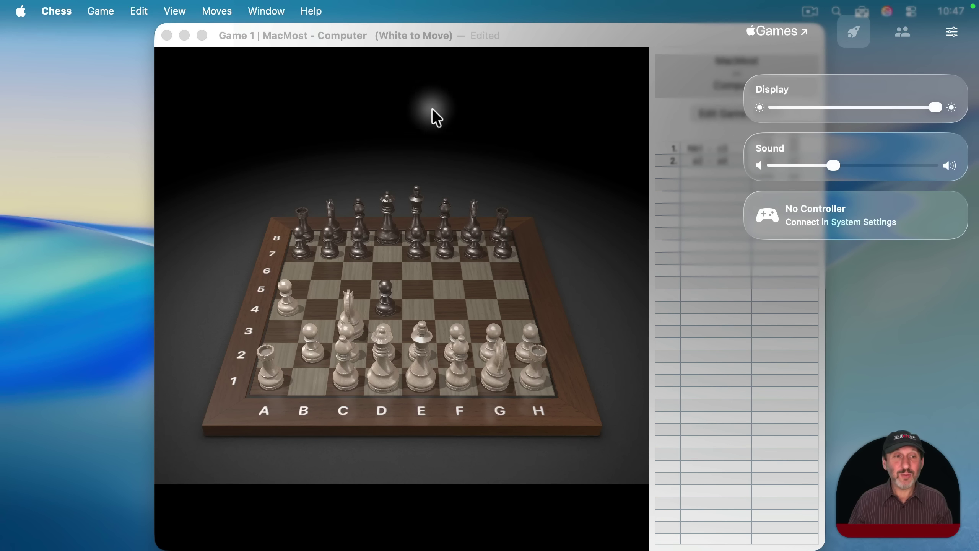
click(334, 81)
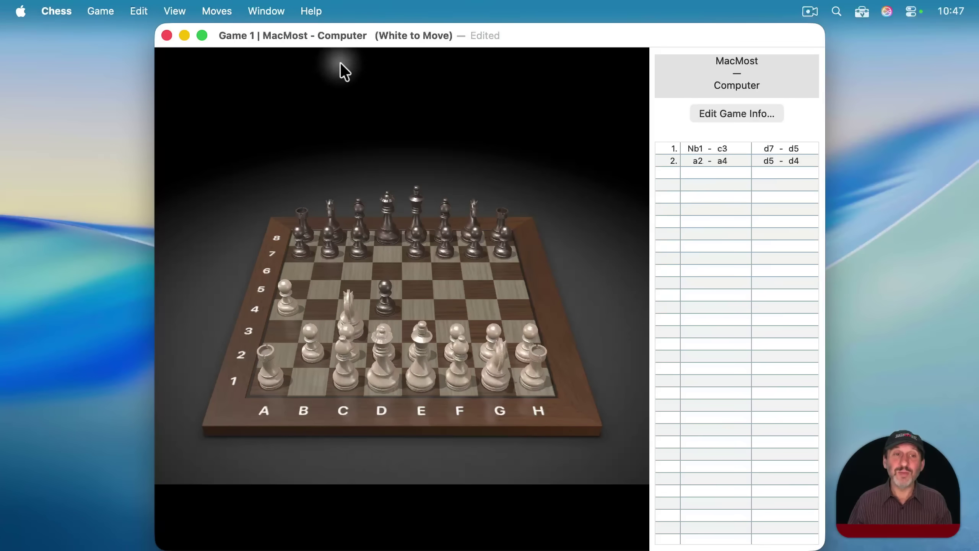
- Put Chess in full screen, reopen the Games overlay, and return to Now Playing Chess
click(203, 35)
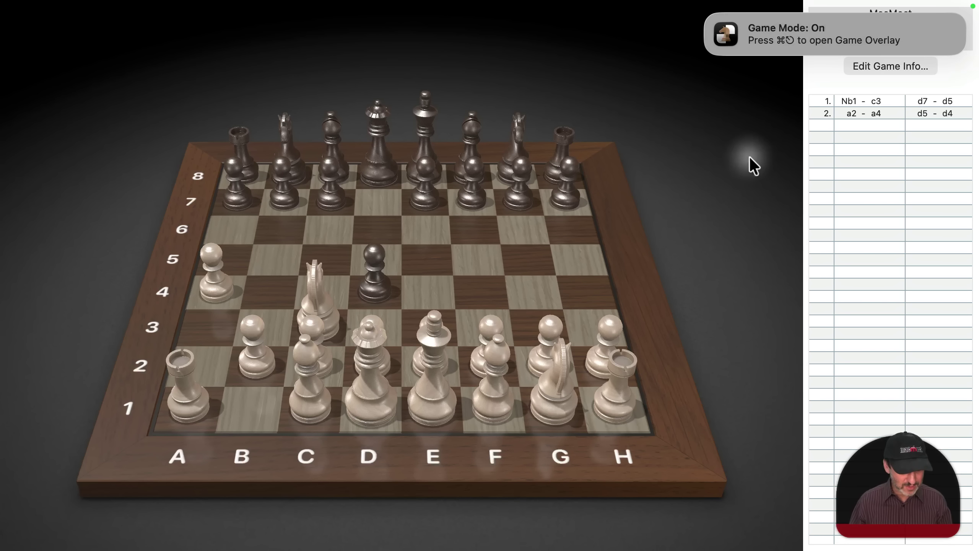
key(super)
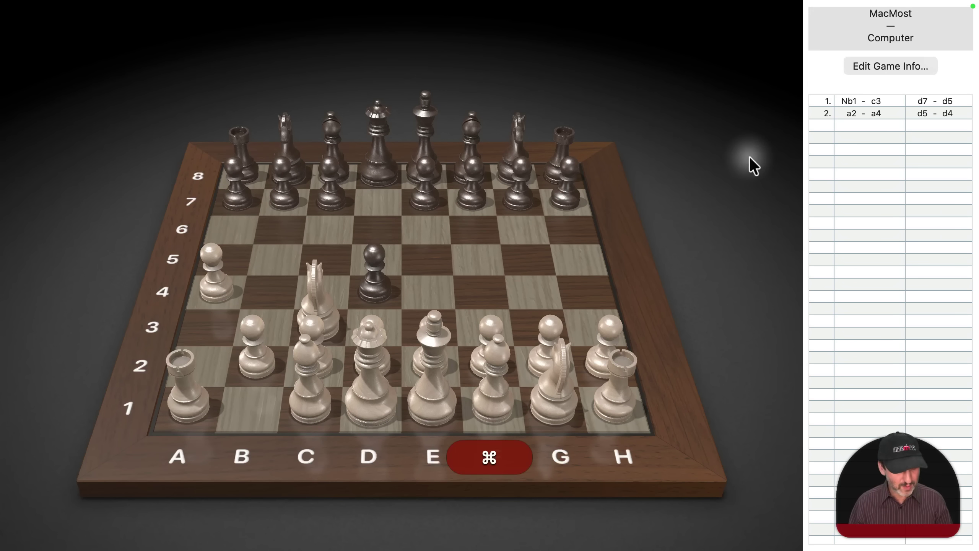
key(super+Escape)
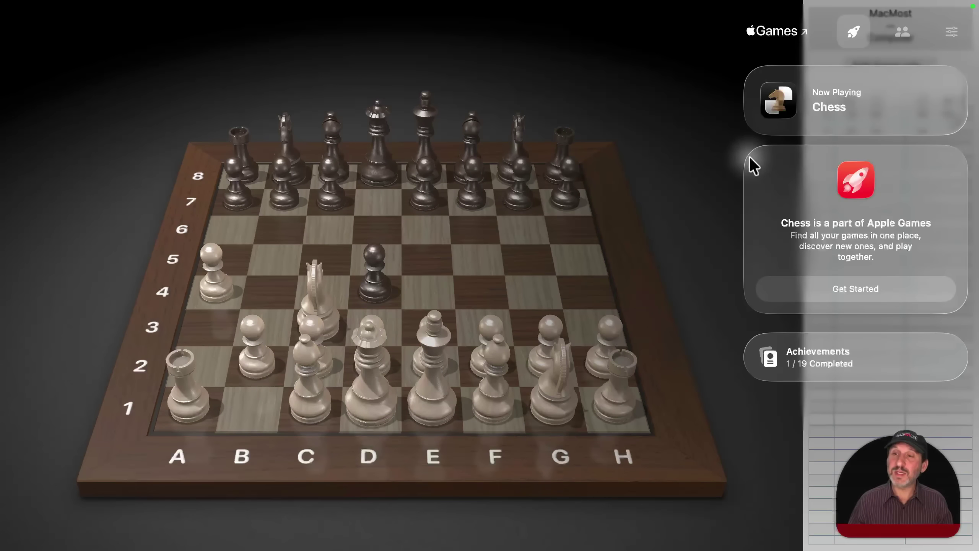
click(900, 30)
click(947, 28)
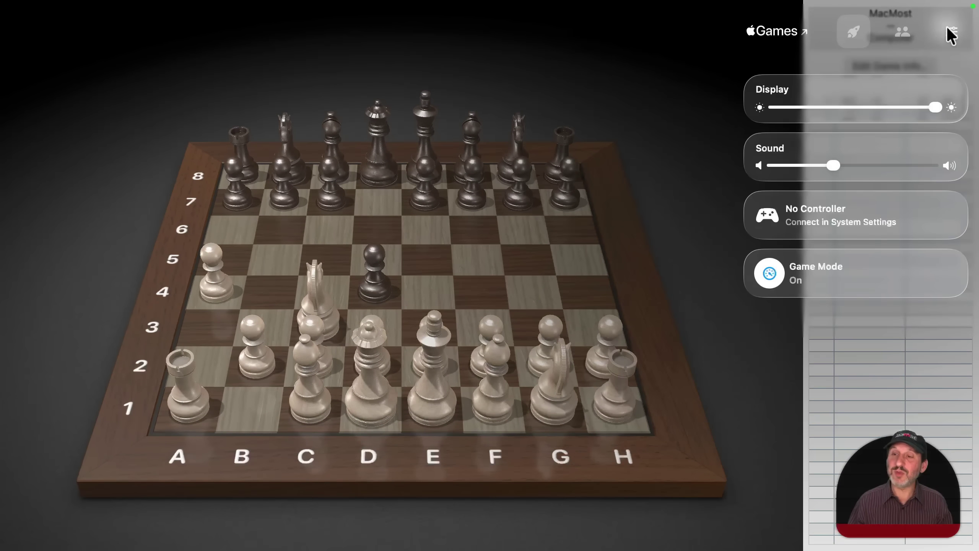
click(843, 32)
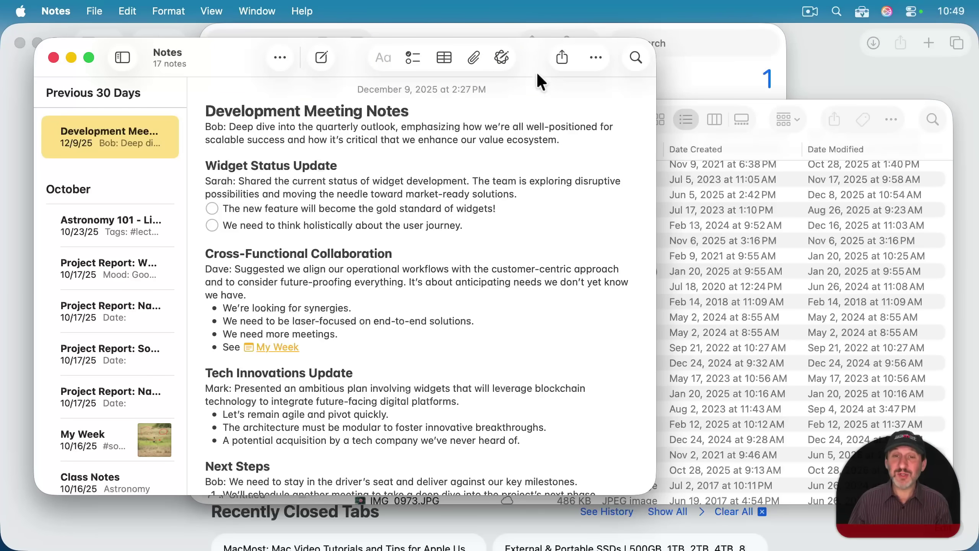
- Drag the Notes window down to reveal the Reminders window behind it
drag(225, 64, 228, 141)
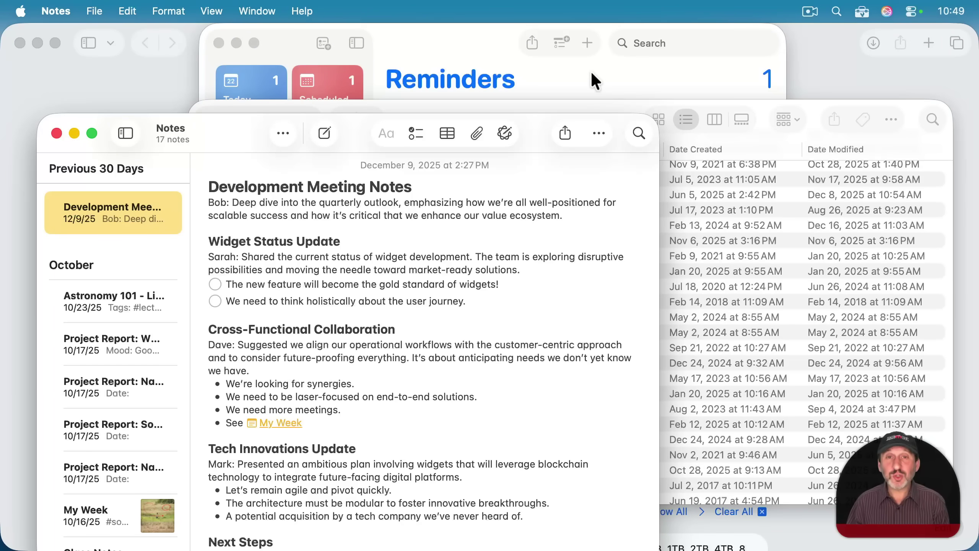
- Reveal the desktop with F11 and open example3.txt in TextEdit with Cmd-O
key(F11)
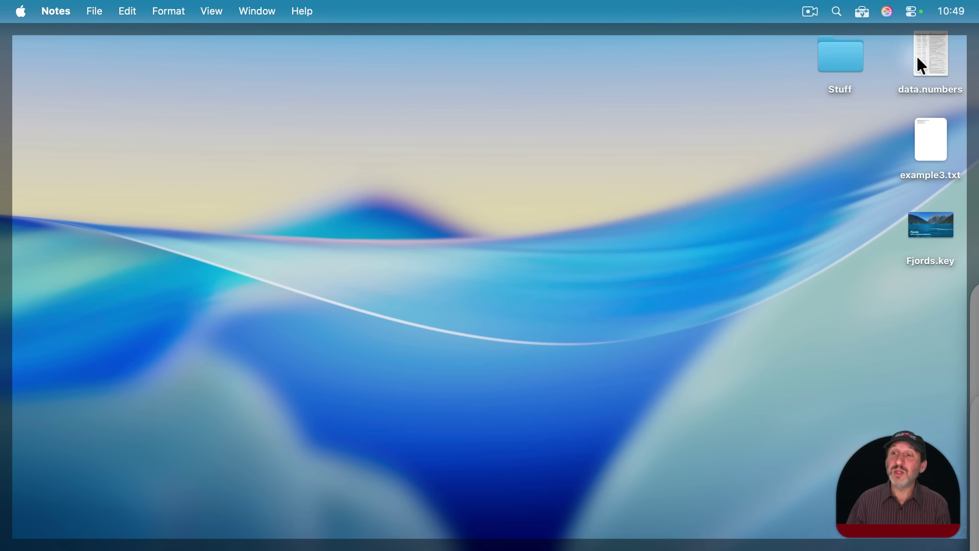
click(936, 146)
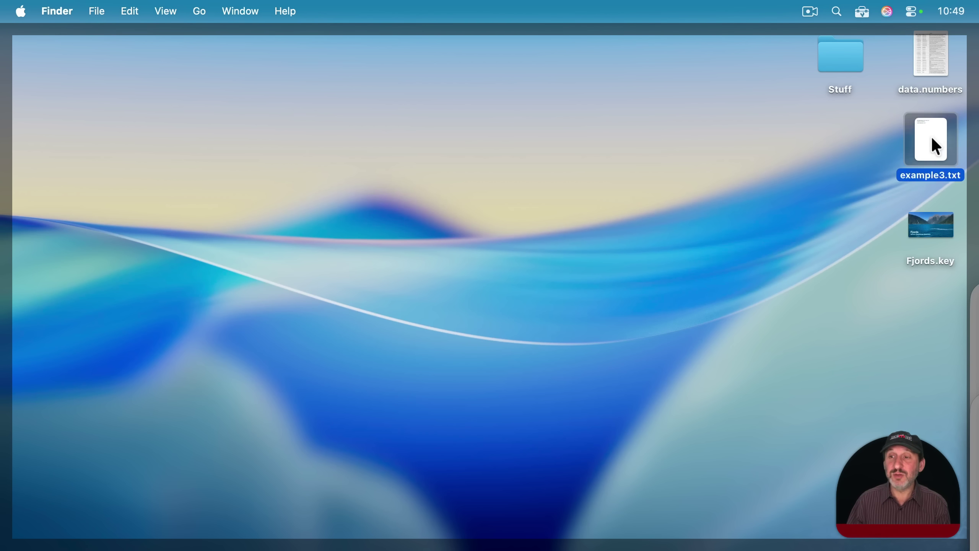
key(super+o)
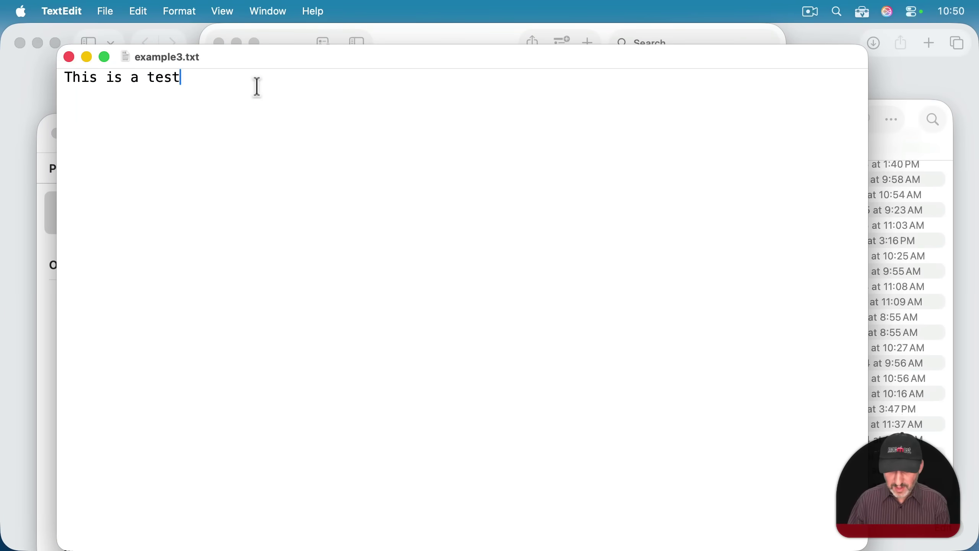
- Toggle F11 to hide all windows and bring them back
key(F11)
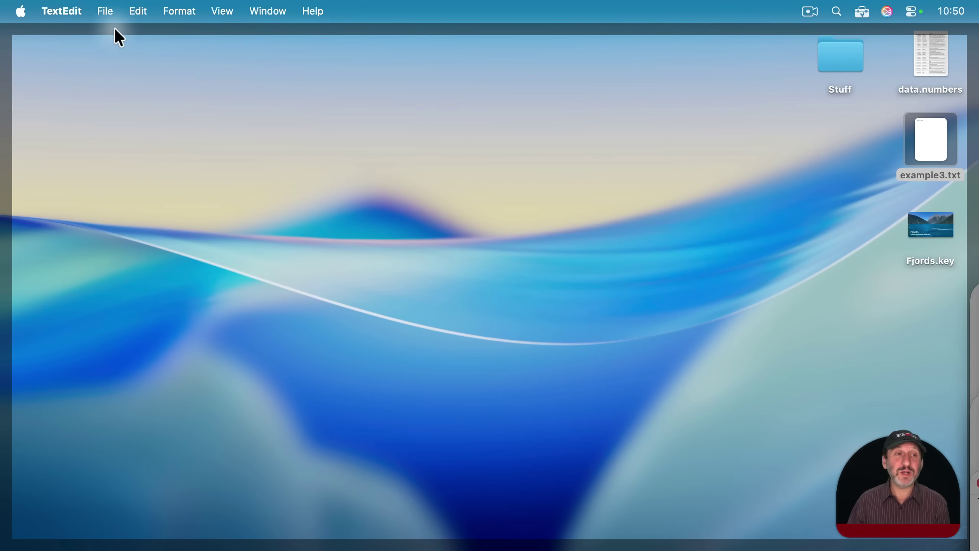
key(F11)
key(F11)
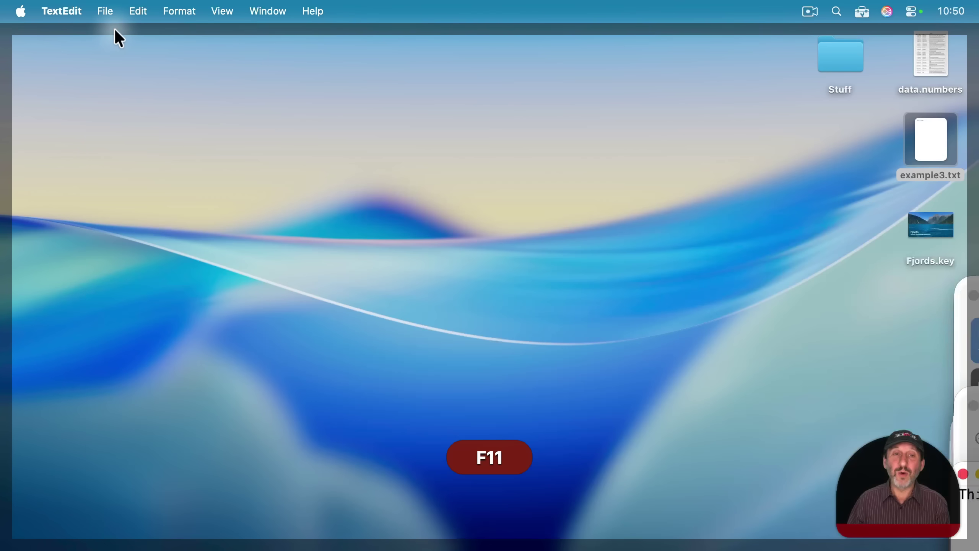
key(F11)
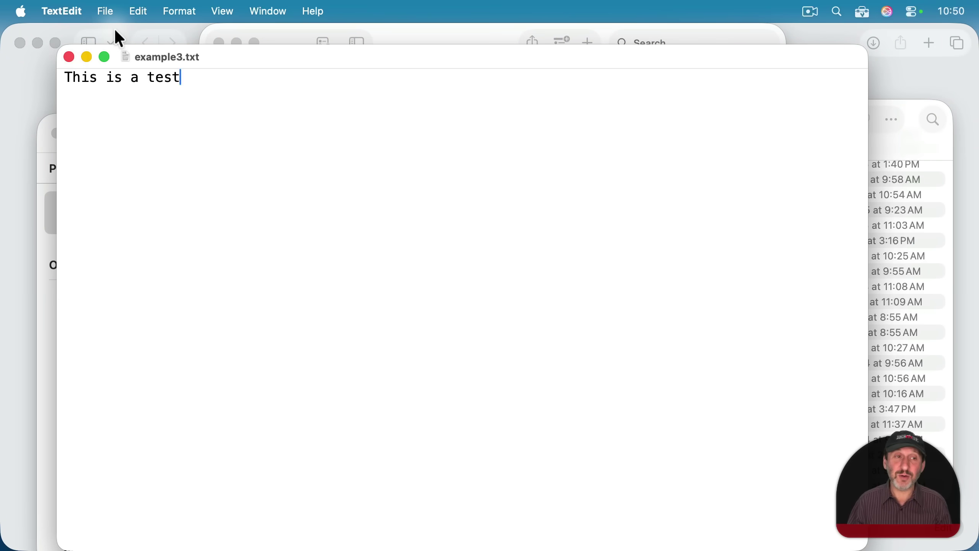
click(18, 10)
- Go to the Mission Control list in System Settings' Keyboard Shortcuts
click(41, 62)
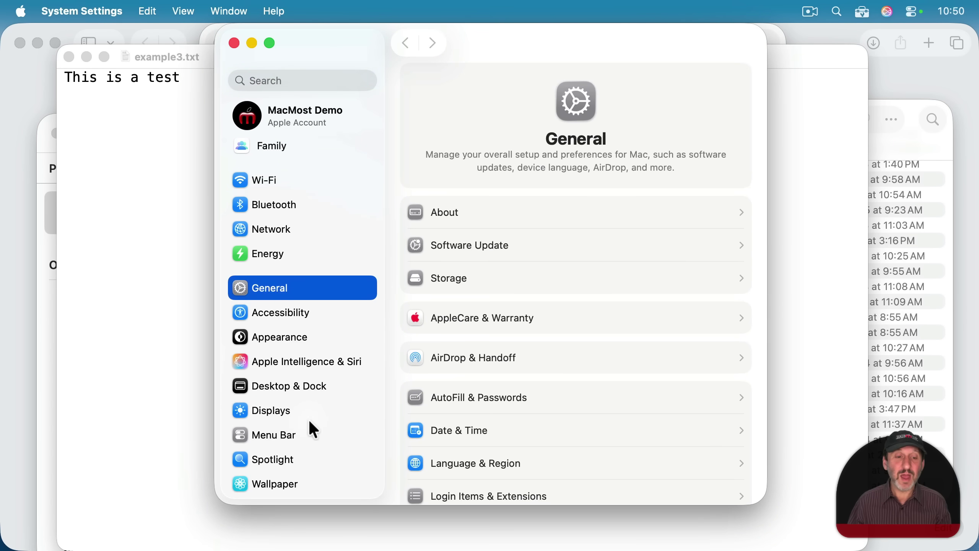
scroll(294, 444, down, 10)
click(271, 345)
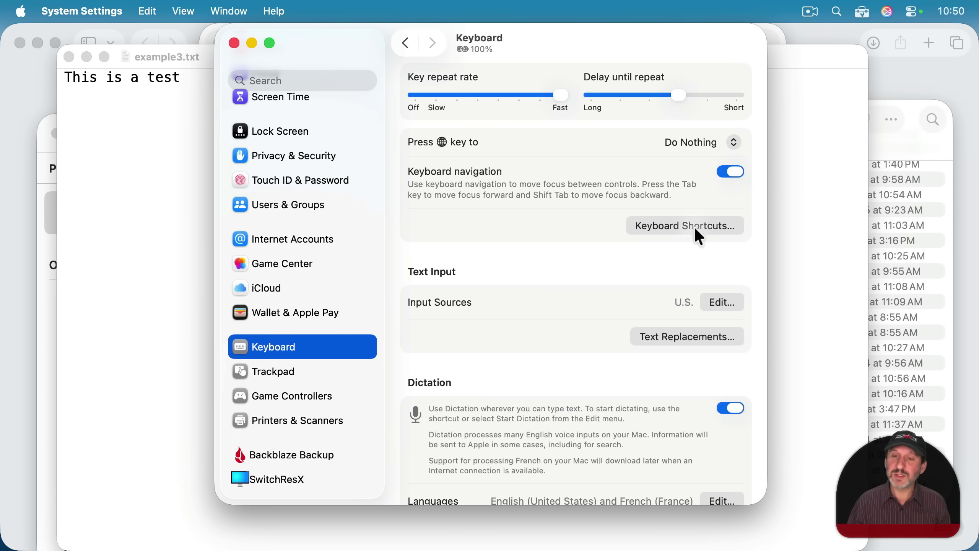
click(695, 230)
click(291, 163)
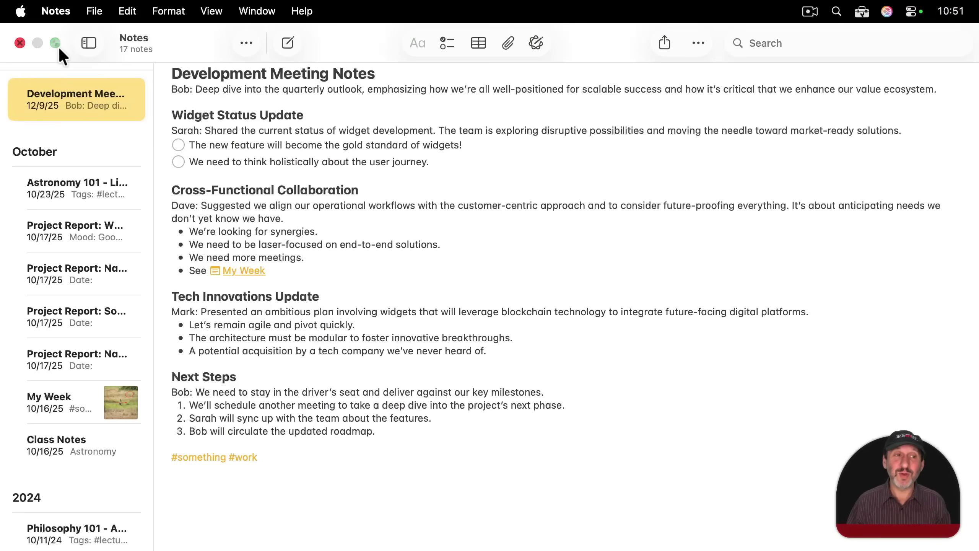
- Take Notes out of full screen, nudge its window higher, and look at the Window menu
click(58, 45)
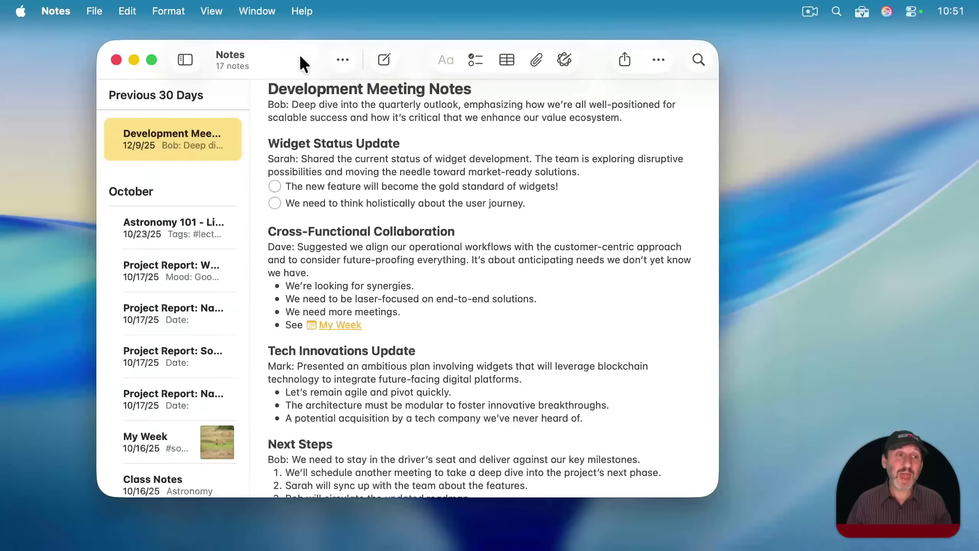
drag(294, 55, 301, 51)
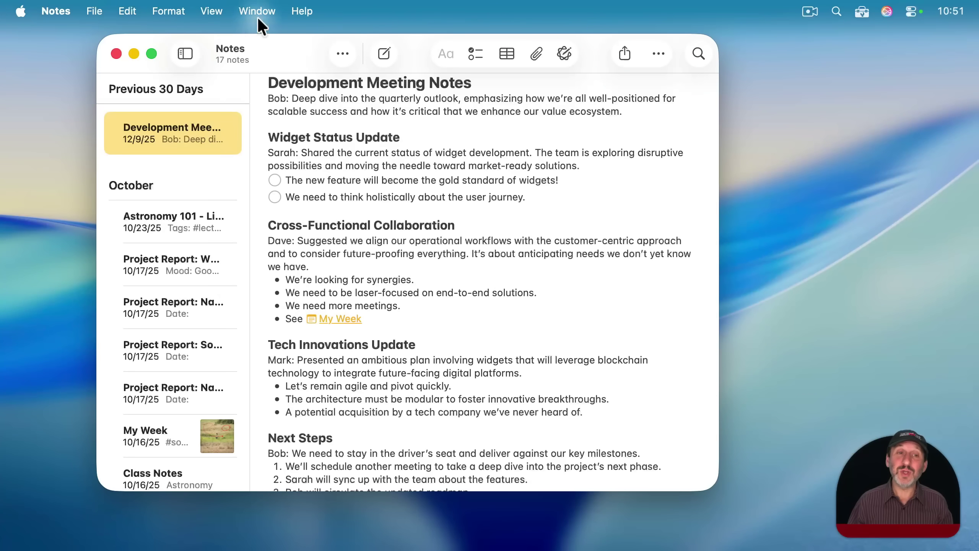
click(257, 11)
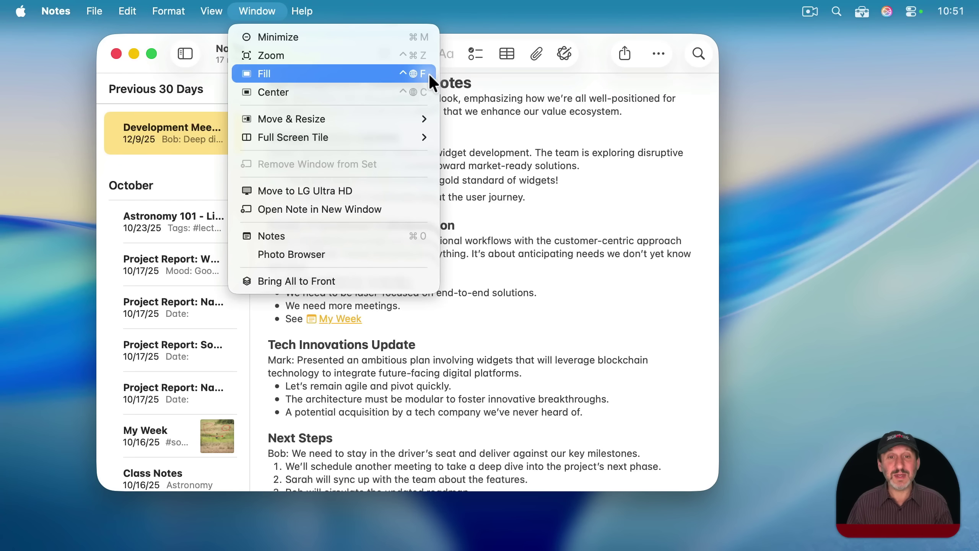
click(361, 75)
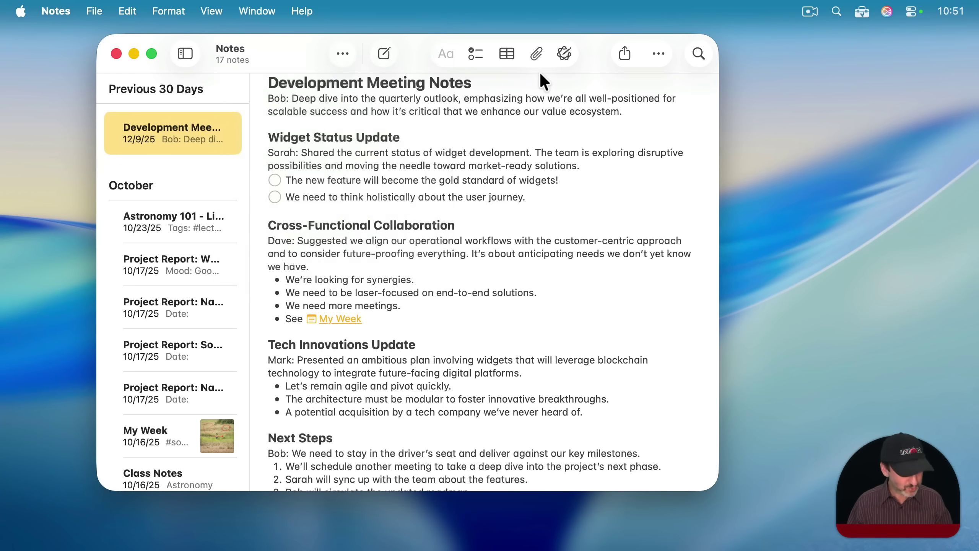
- Fill the screen with Notes, then with System Settings from the Dock, using Ctrl-Fn-F
key(ctrl+fn+f)
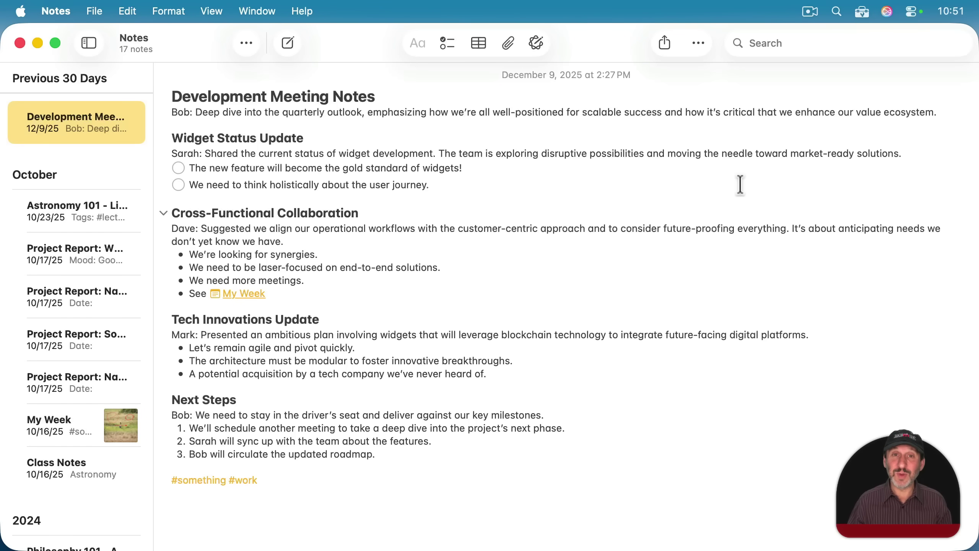
mouse_move(688, 532)
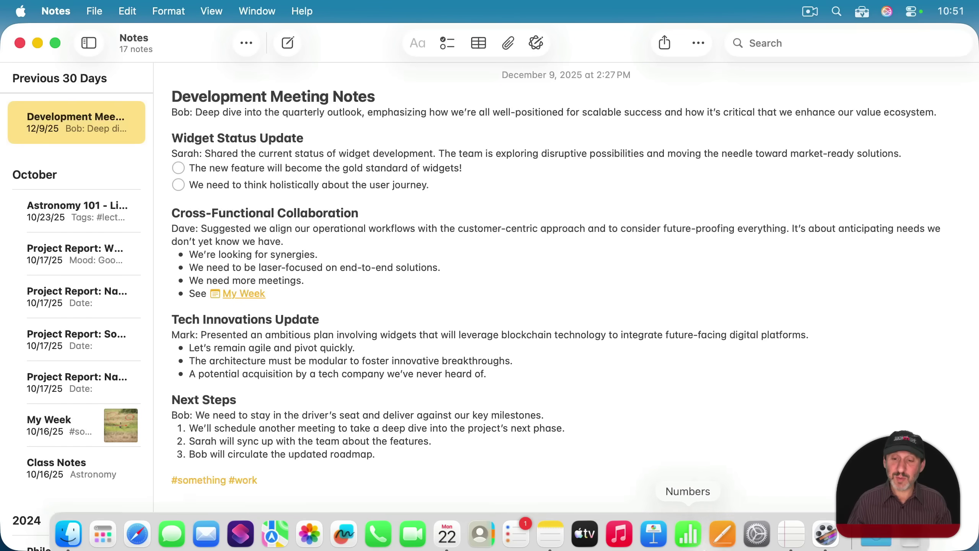
click(760, 515)
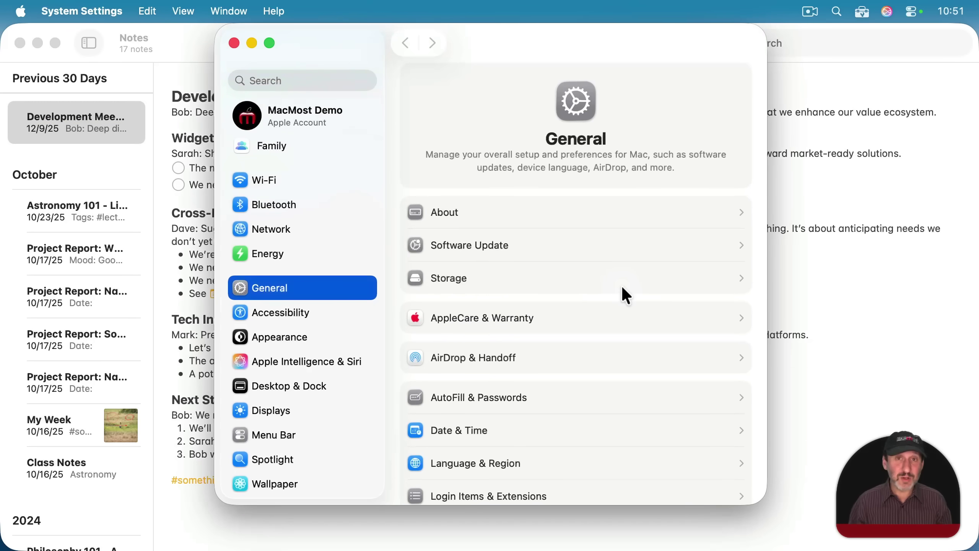
key(ctrl+fn+f)
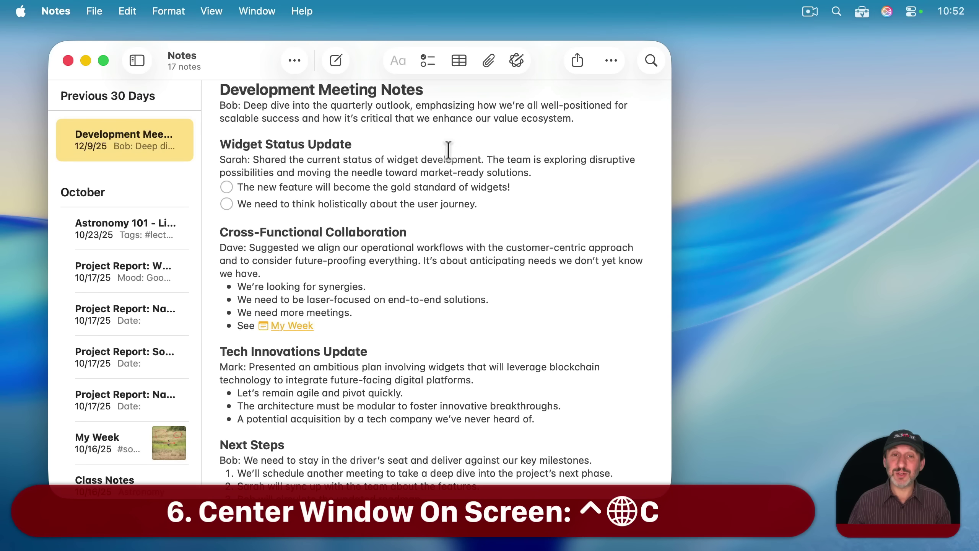
- Center the Notes window with Ctrl-Fn-C, move it off-centre, then recenter via Window > Center
key(ctrl+fn+c)
drag(366, 75, 262, 70)
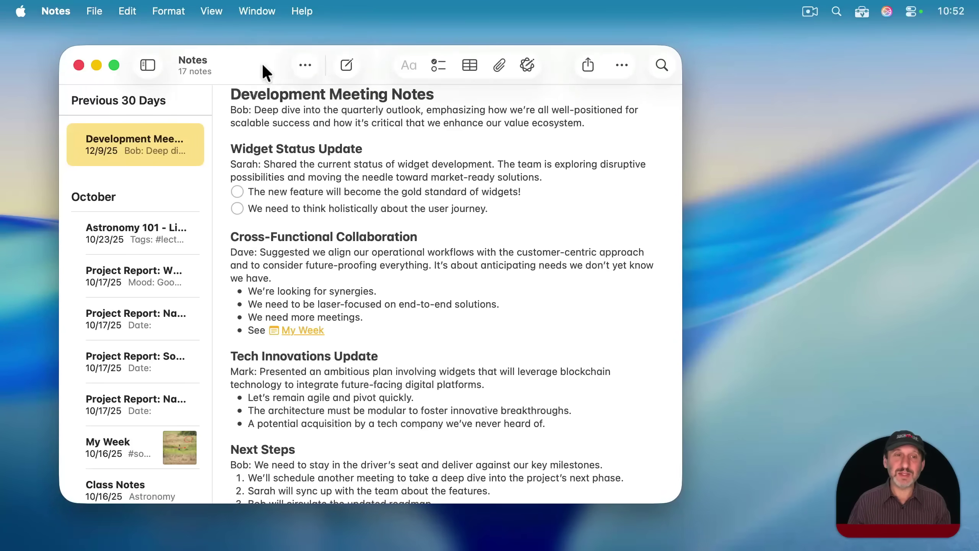
click(246, 9)
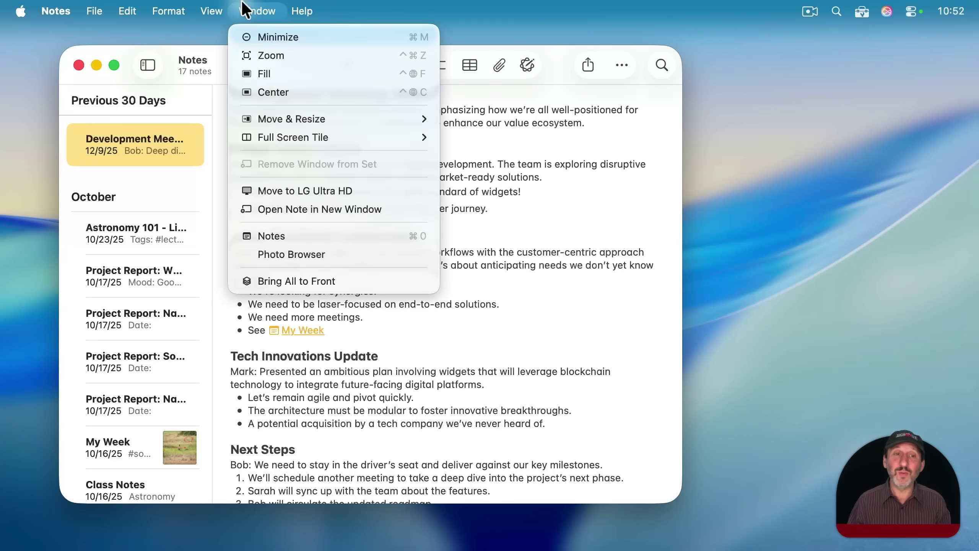
click(423, 92)
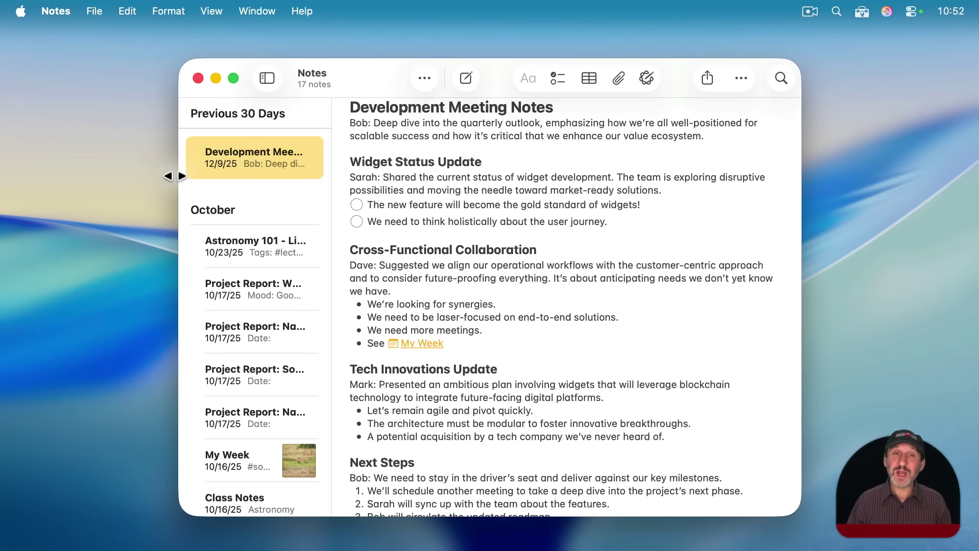
- Option-drag the window's left edge to widen it equally on both sides
key(alt)
mouse_move(175, 176)
mouse_down()
mouse_move(134, 176)
mouse_move(157, 176)
mouse_up()
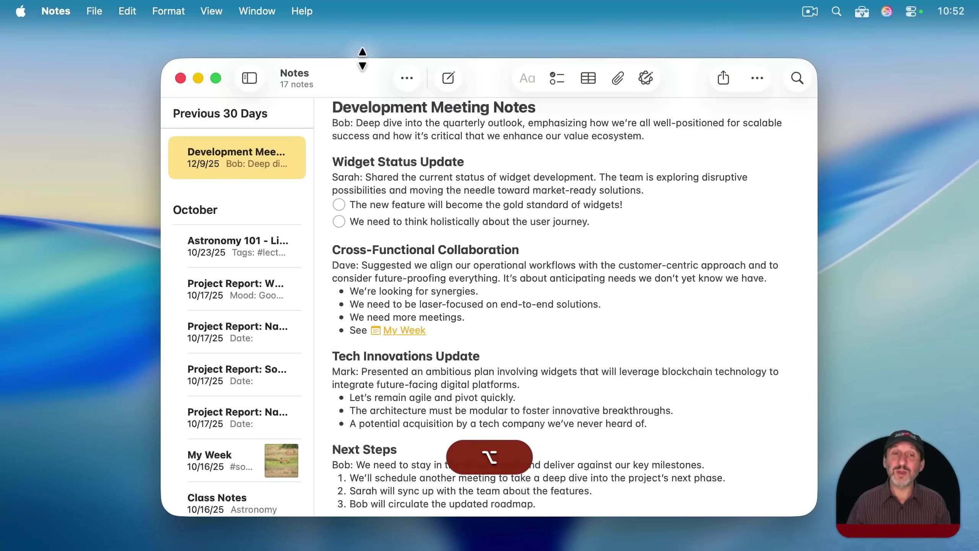
mouse_move(362, 58)
mouse_down()
mouse_move(362, 42)
mouse_move(363, 58)
mouse_up()
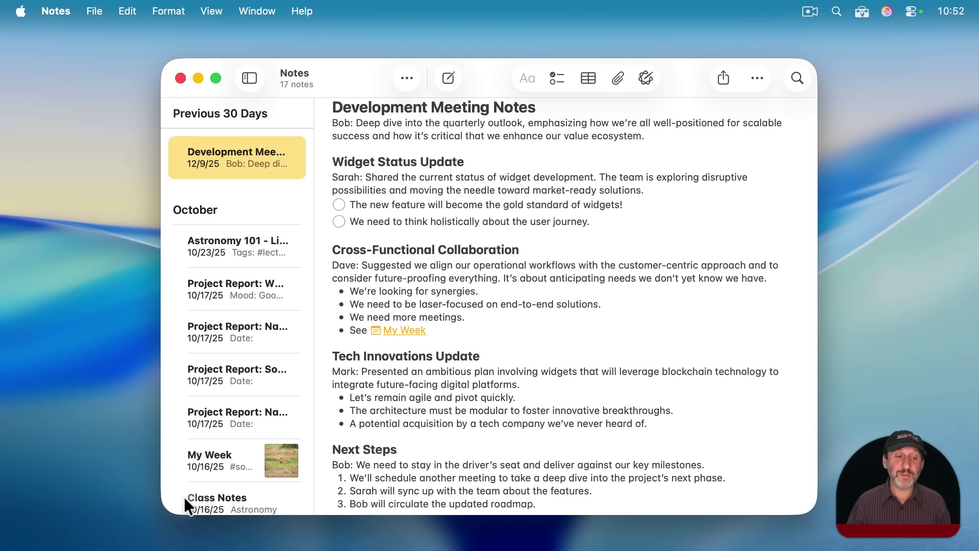
key(alt)
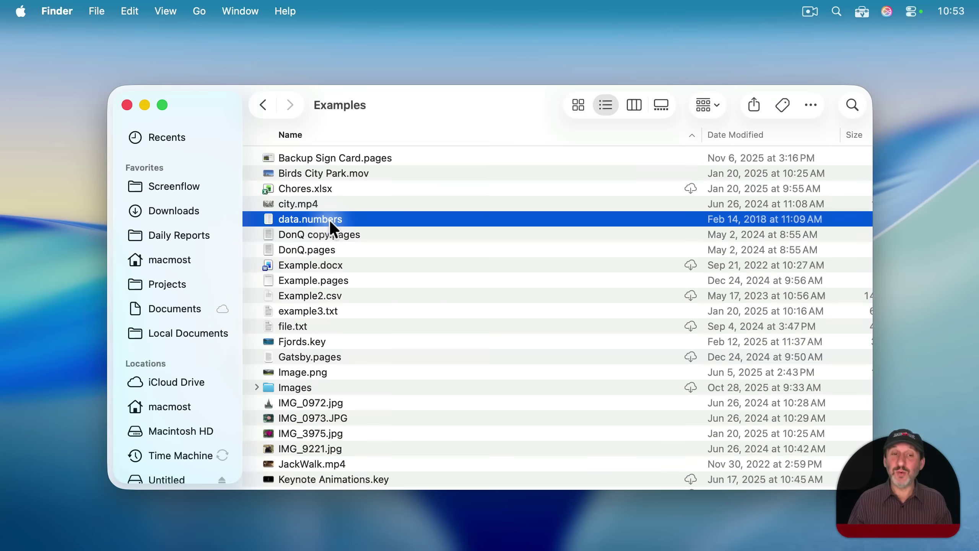
- Show and dismiss the context menus for data.numbers and Example.docx
right_click(335, 226)
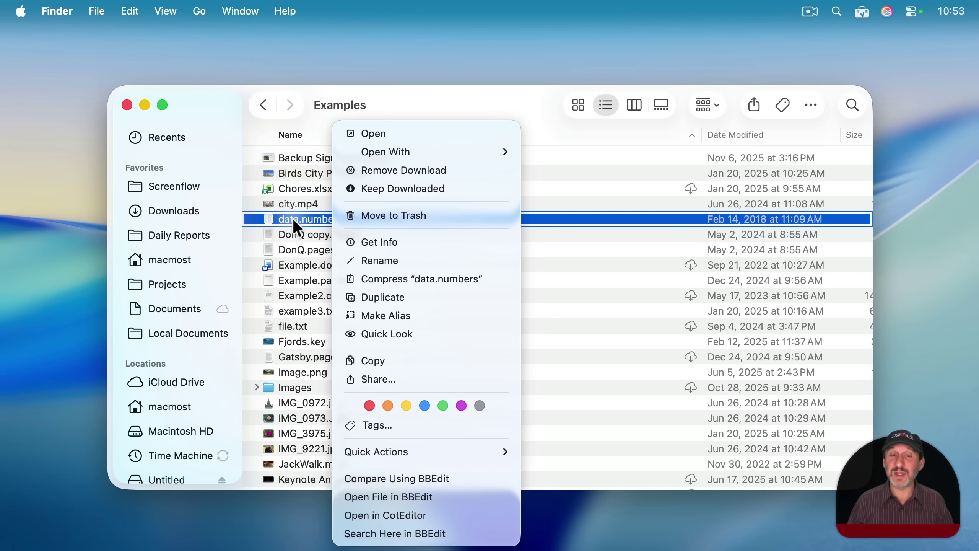
click(295, 245)
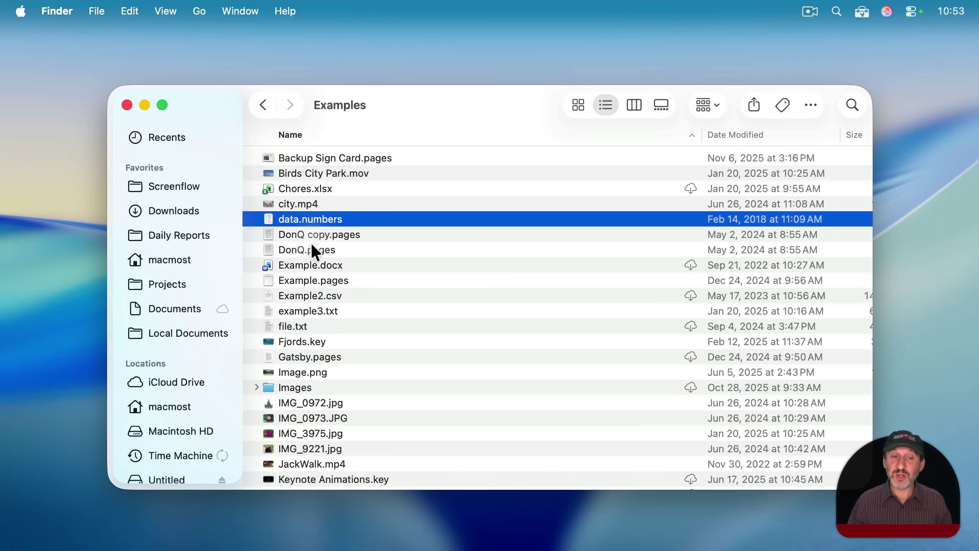
right_click(301, 262)
click(286, 264)
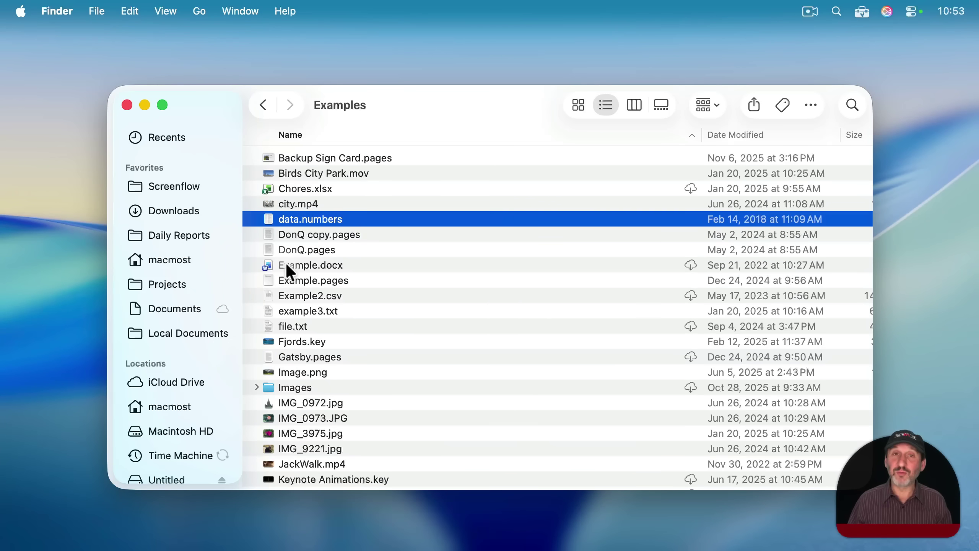
right_click(286, 263)
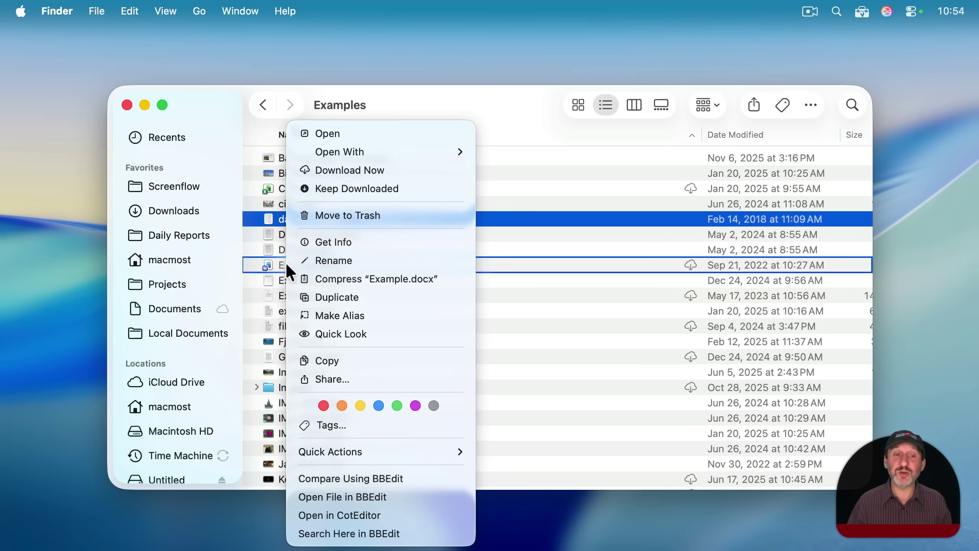
click(266, 271)
- Select DonQ copy.pages, DonQ.pages, then data.numbers, and press Control-Return to show its actions
click(298, 235)
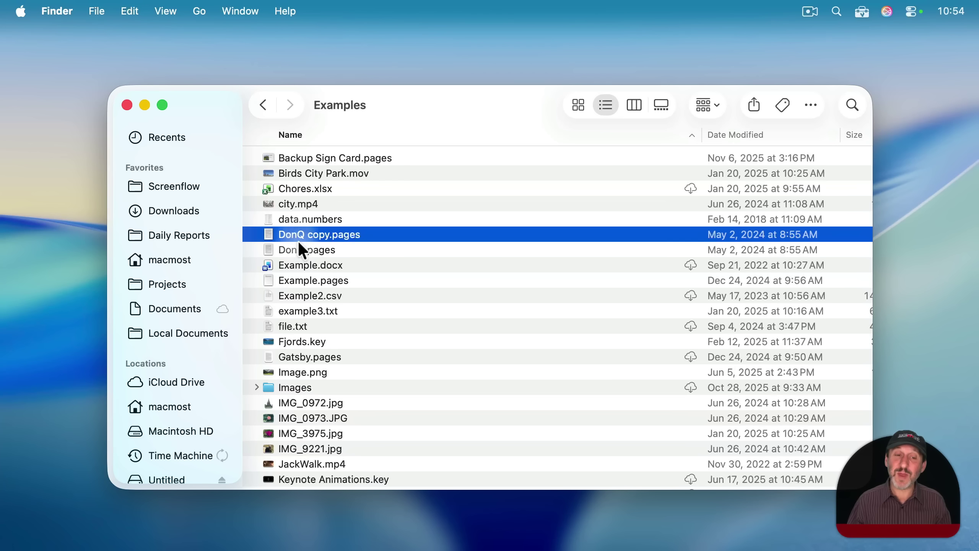
click(297, 249)
click(296, 218)
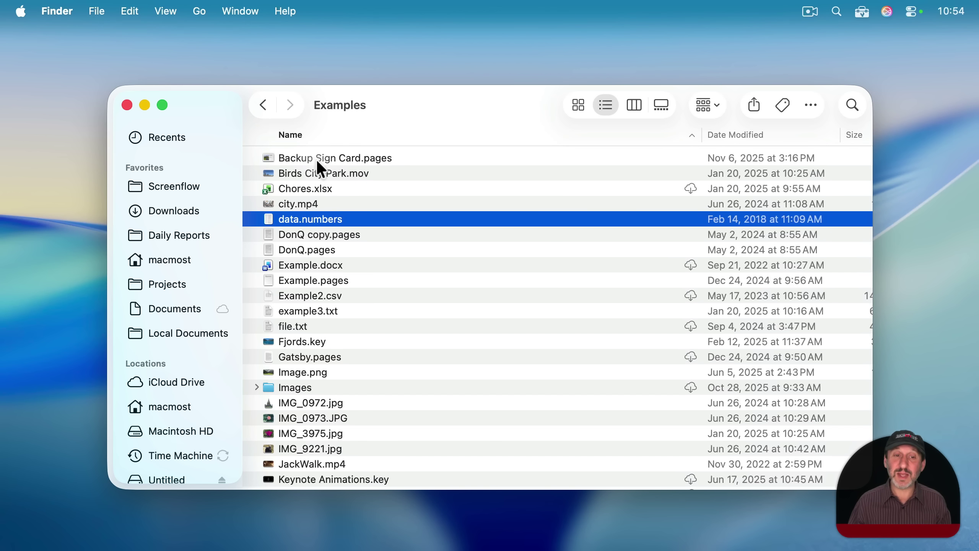
key(ctrl+Return)
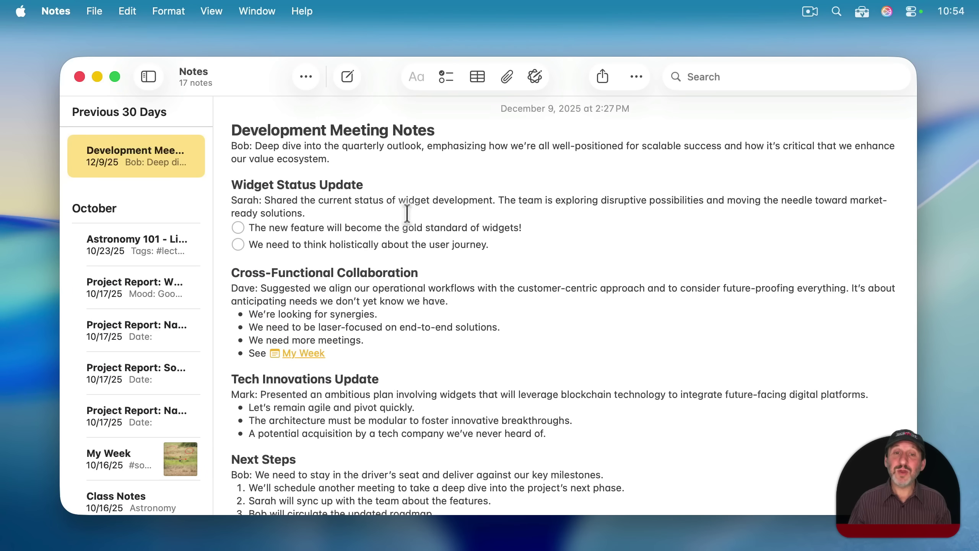
- Select the word 'emphasizing' in the meeting note and show its context menu
click(453, 146)
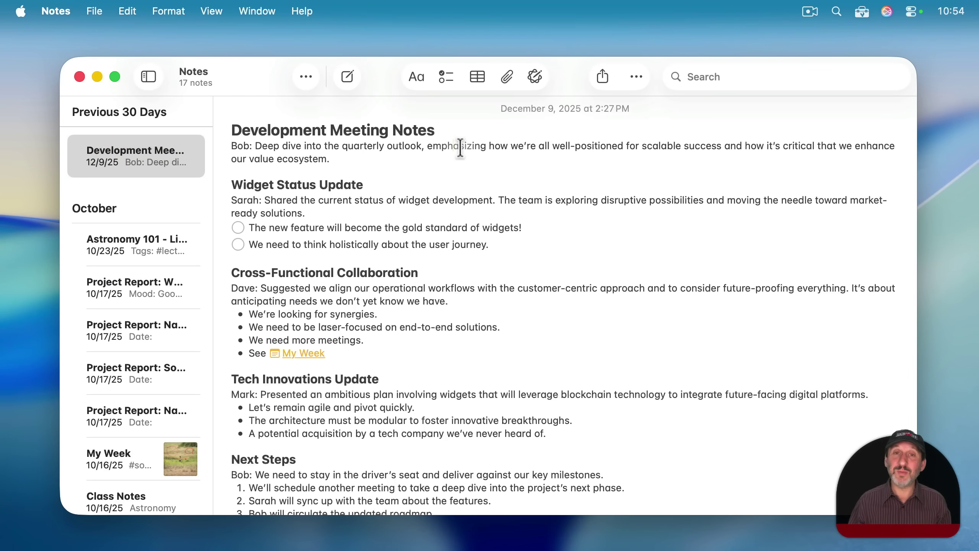
ctrl+click(461, 147)
click(445, 144)
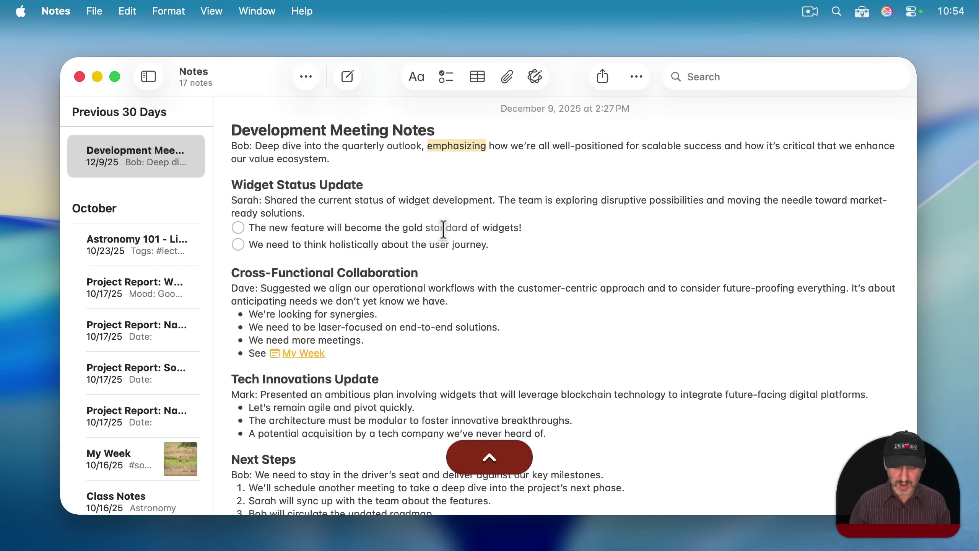
ctrl+click(443, 229)
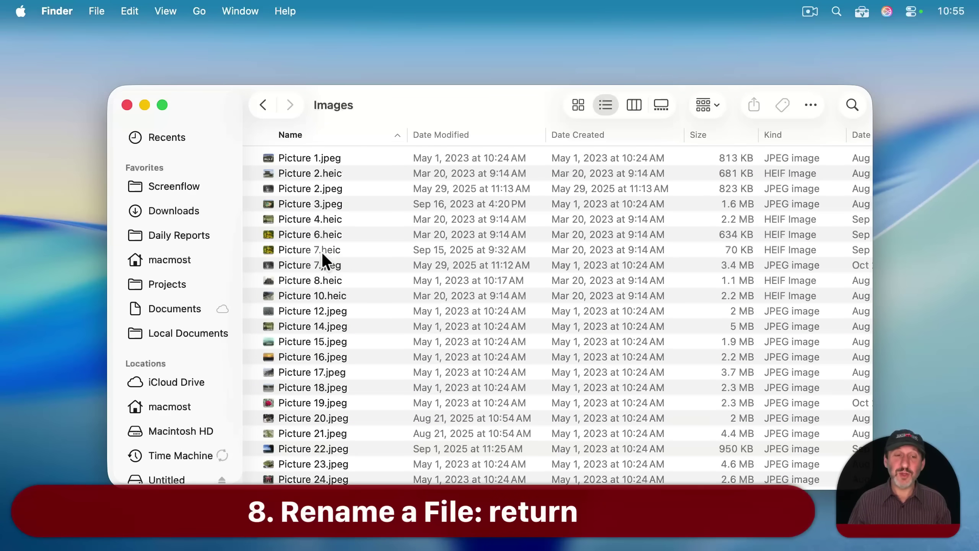
- Start and cancel renaming Picture 3.jpeg, then close the File menu without choosing anything
click(299, 204)
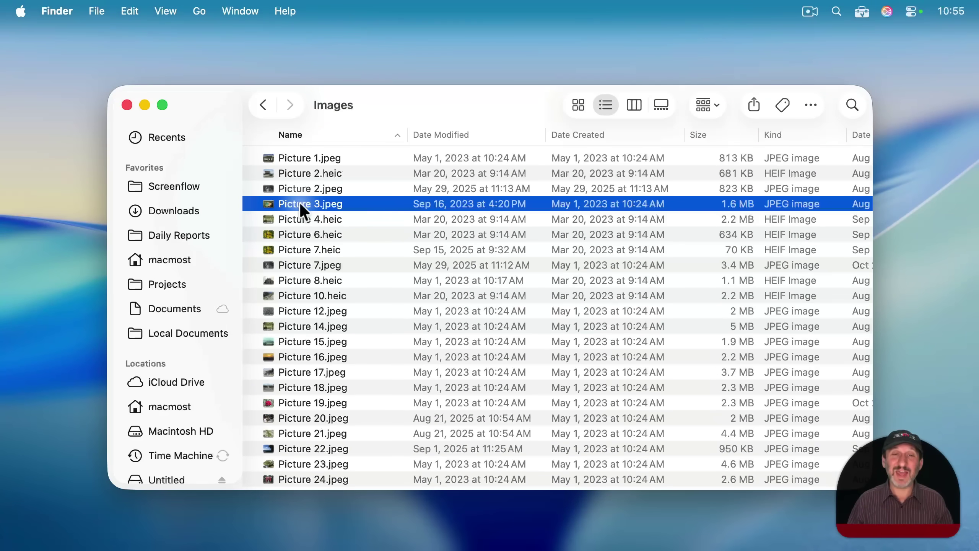
key(Return)
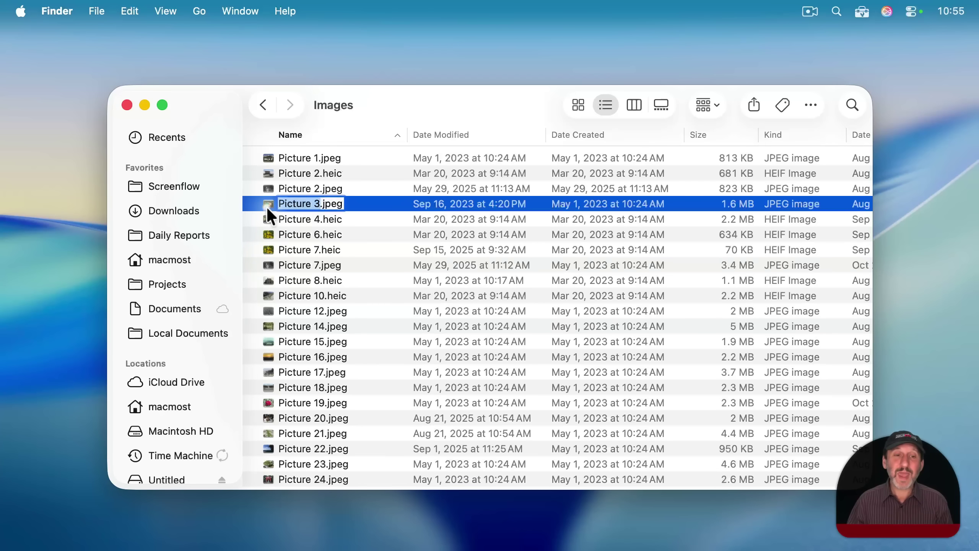
key(Return)
click(97, 10)
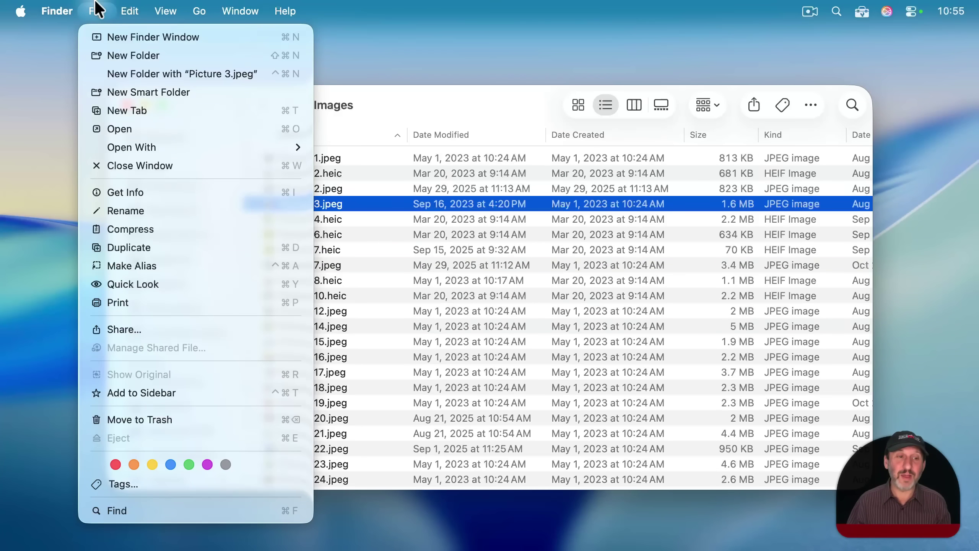
click(124, 214)
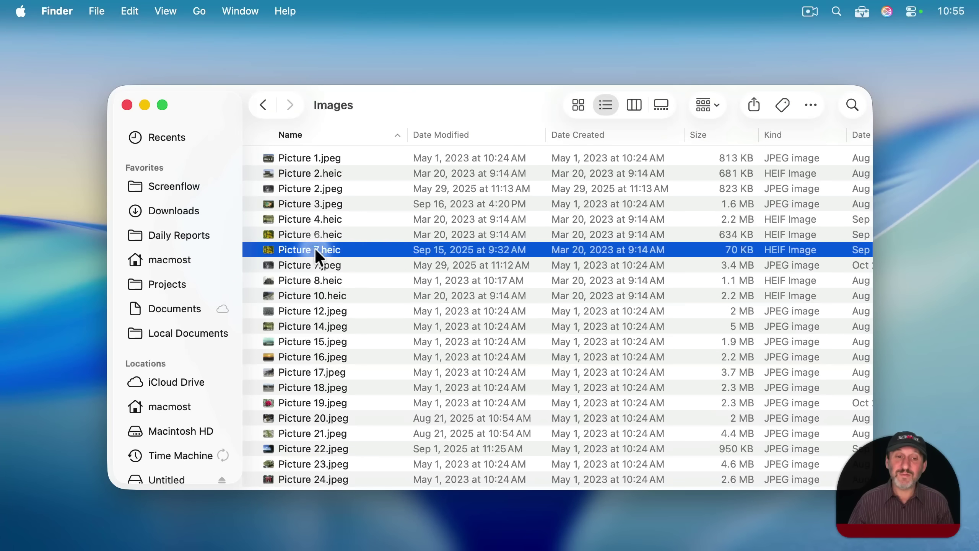
- Cancel the rename of Picture 7.heic, keeping its name, and select Picture 1.jpeg
key(Return)
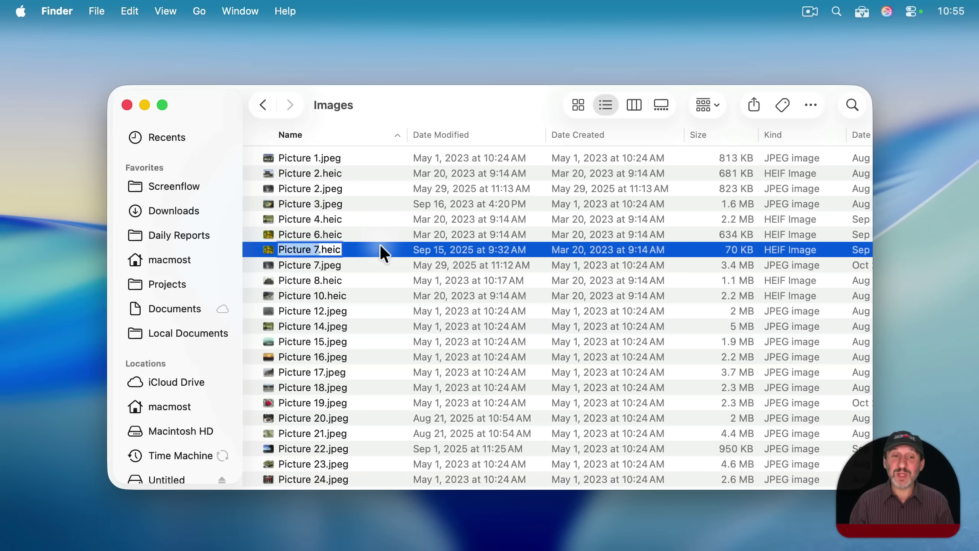
key(Return)
click(306, 157)
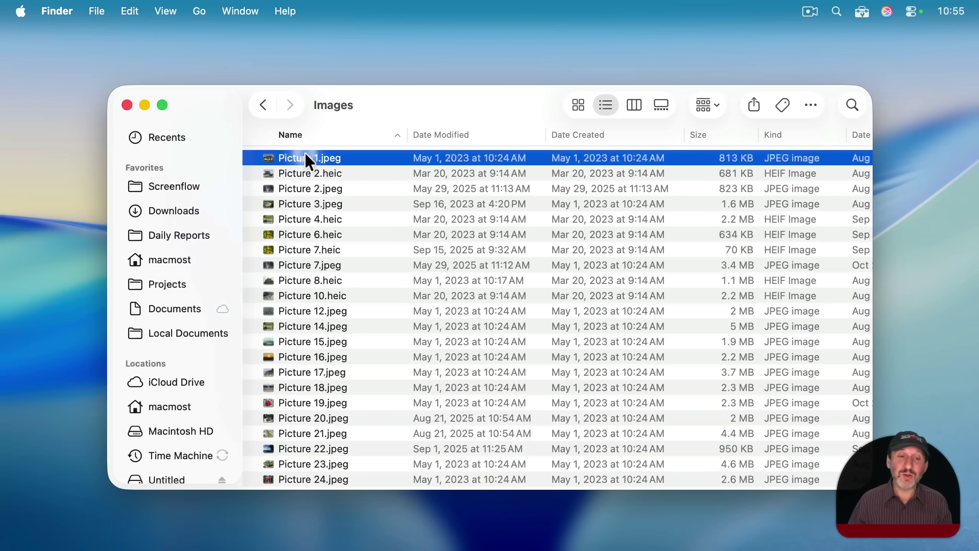
- Turn on View > Show Preview and rename Picture 6.heic to flower.heic
click(167, 11)
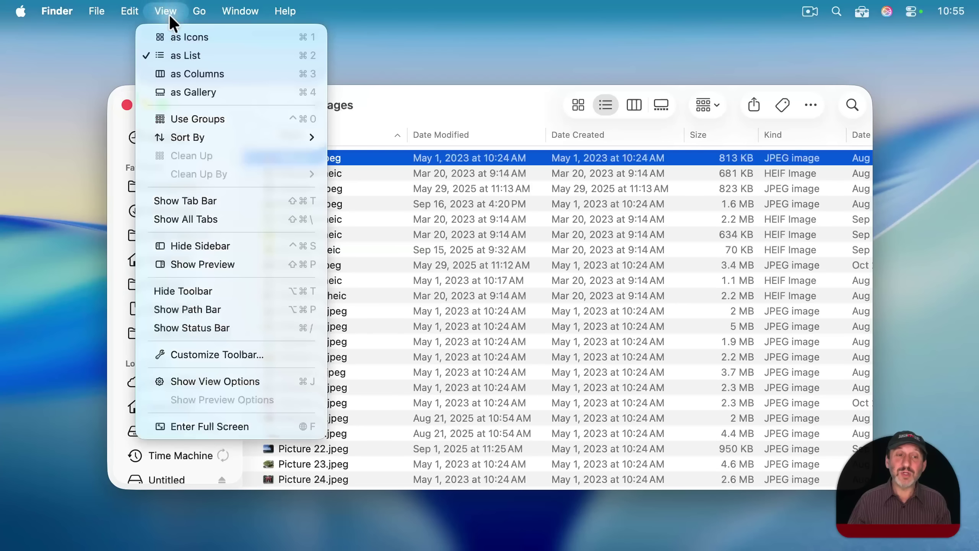
click(229, 263)
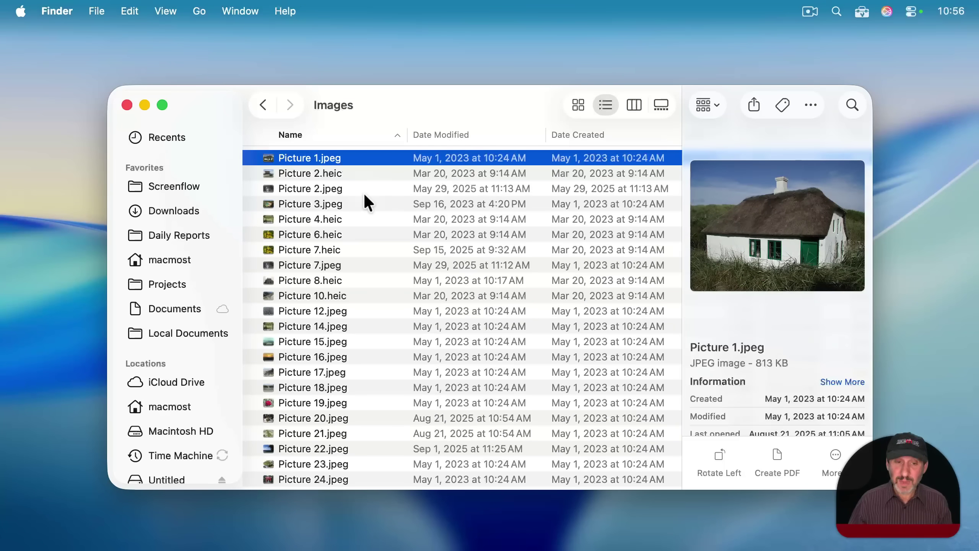
click(303, 241)
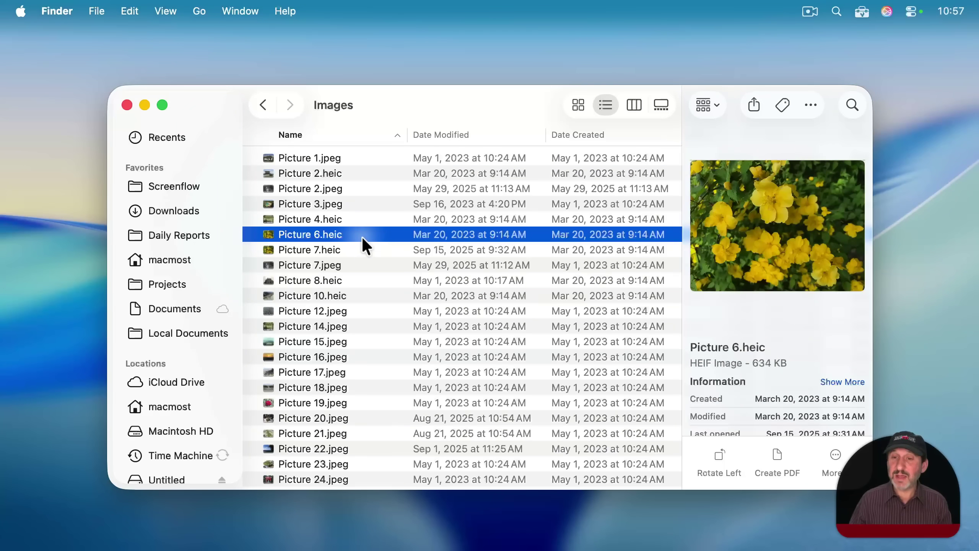
key(Return)
text(flower)
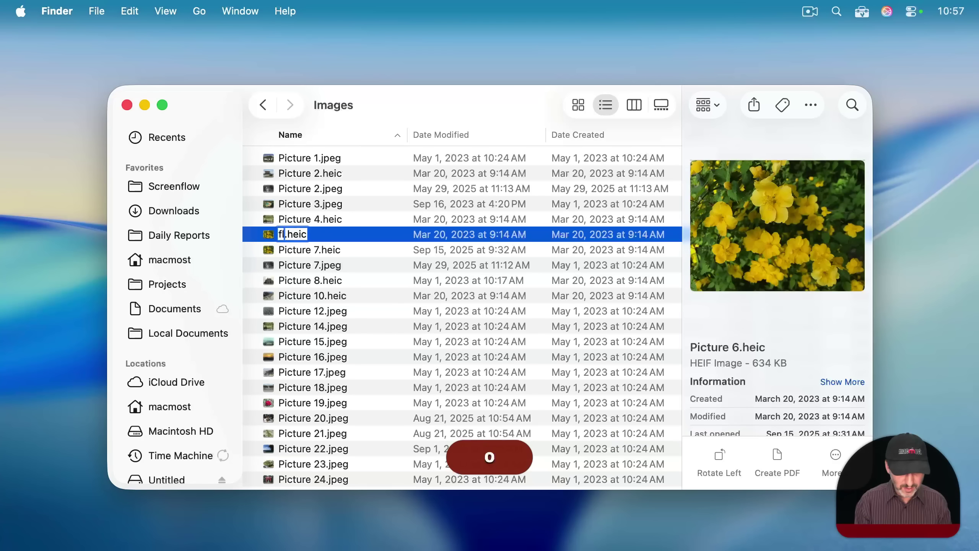
key(Return)
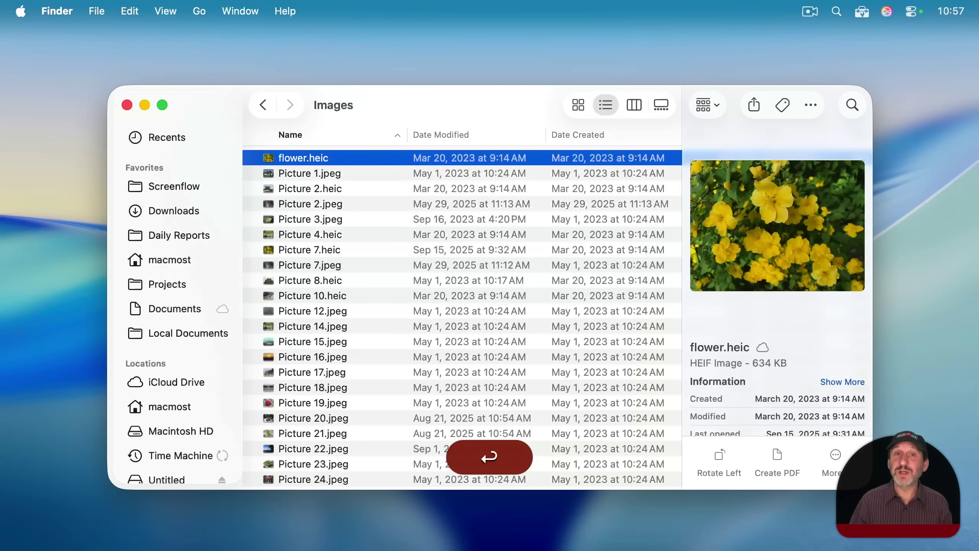
- Rename Picture 4.heic to garden.heic and return the selection to Picture 1.jpeg
click(305, 279)
click(301, 233)
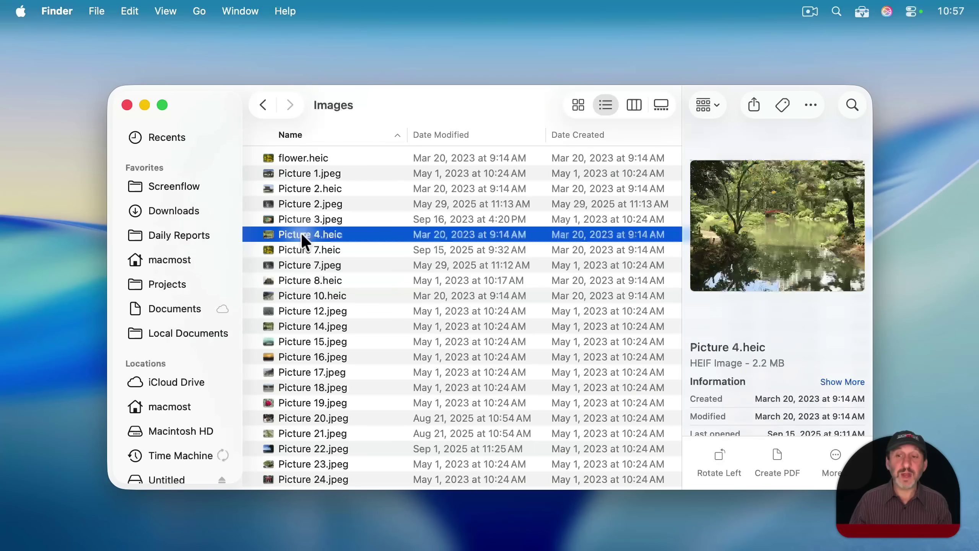
key(Return)
text(garden)
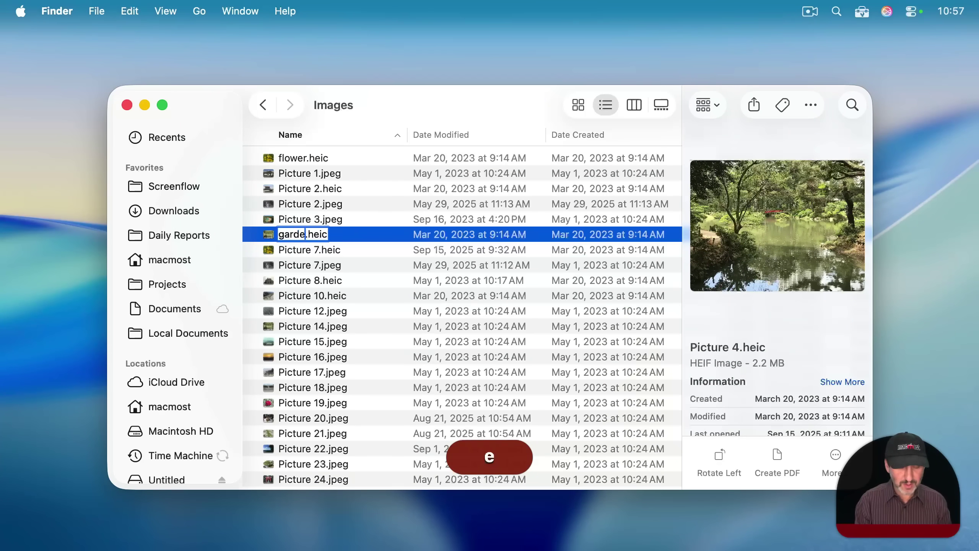
key(Return)
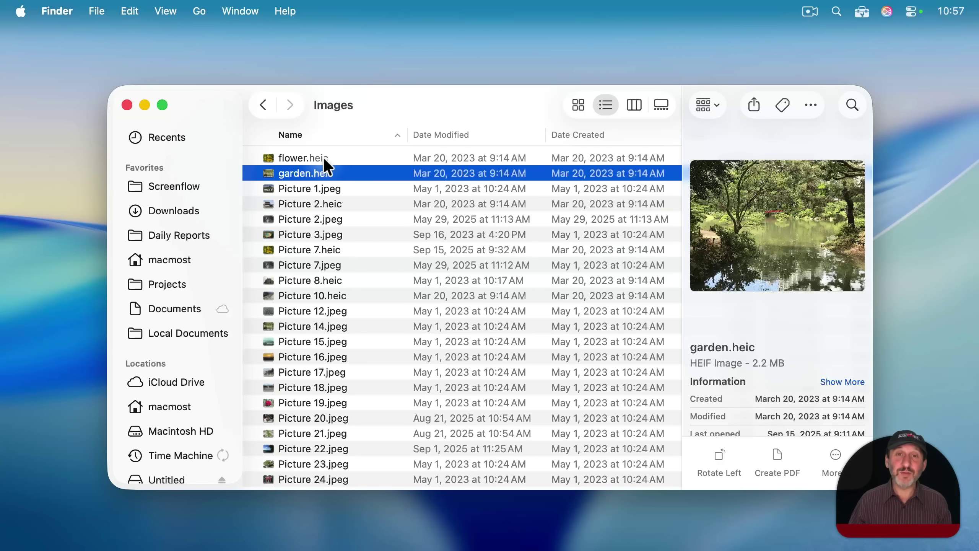
key(Down)
key(Down)
key(Down)
key(Down)
key(Down)
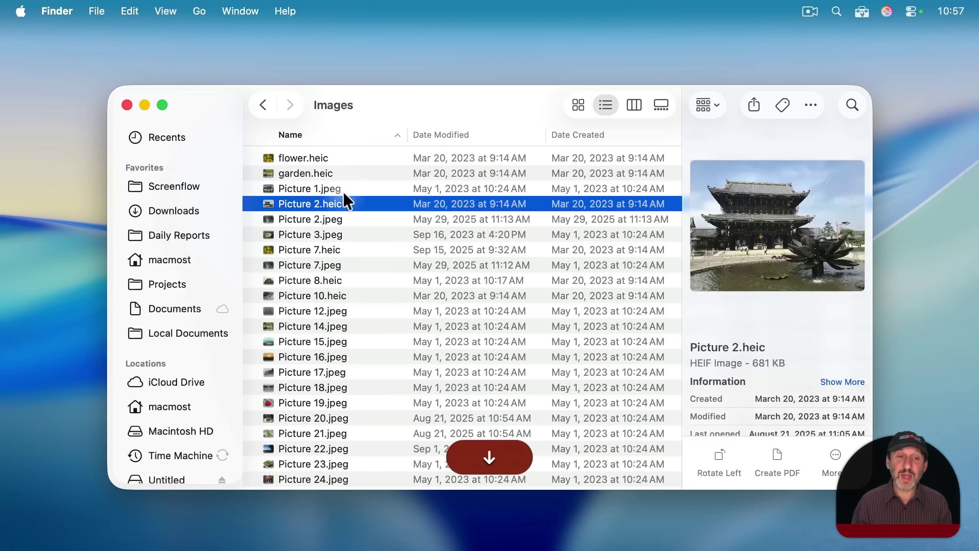
key(Up)
key(Up)
key(Up)
key(Up)
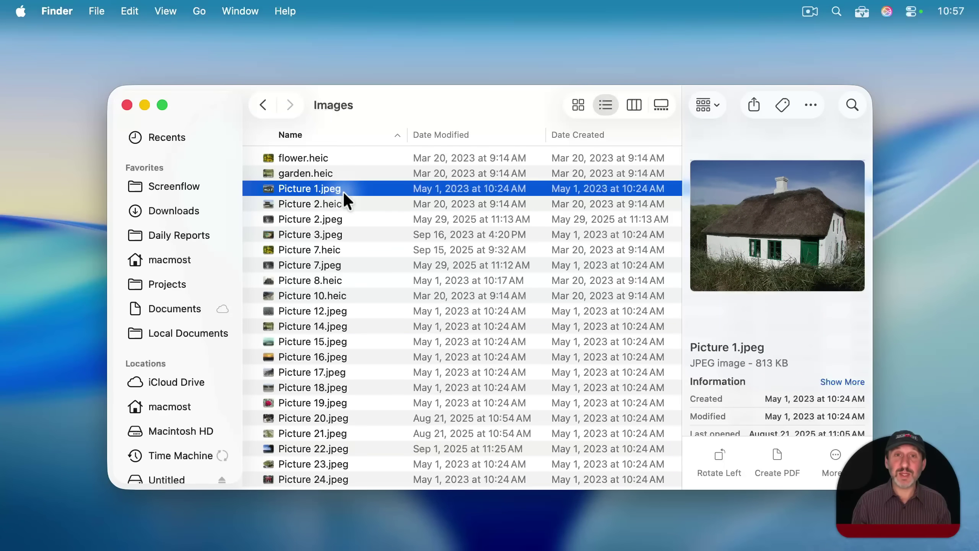
- In icon view, select Picture 7.jpeg with the arrow keys and rename it to waterfall.jpeg
click(578, 104)
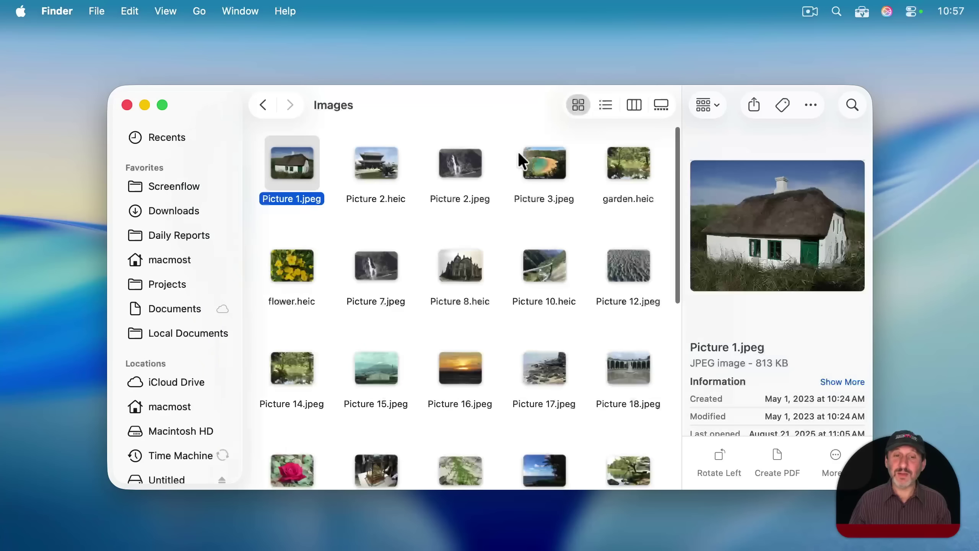
key(Right)
key(Right)
key(Down)
key(Down)
key(Left)
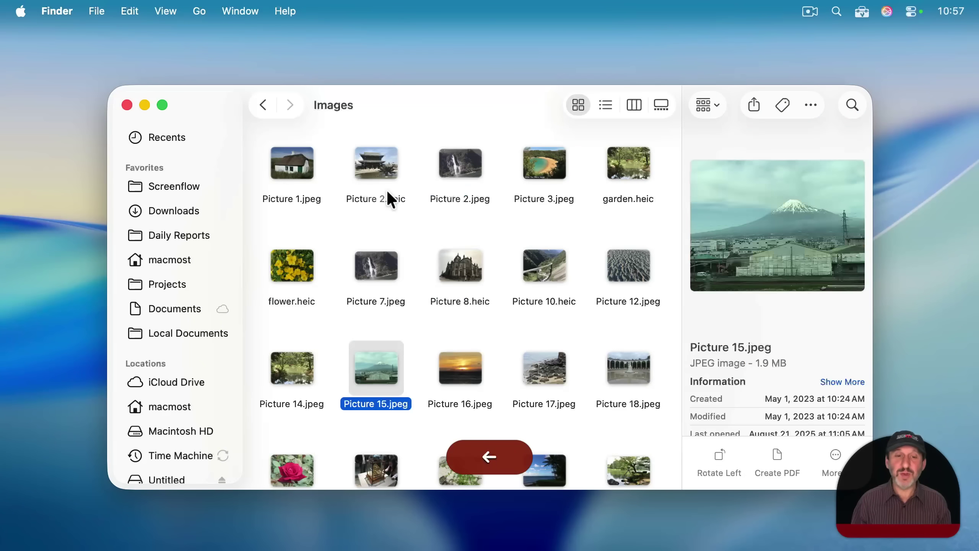
key(Up)
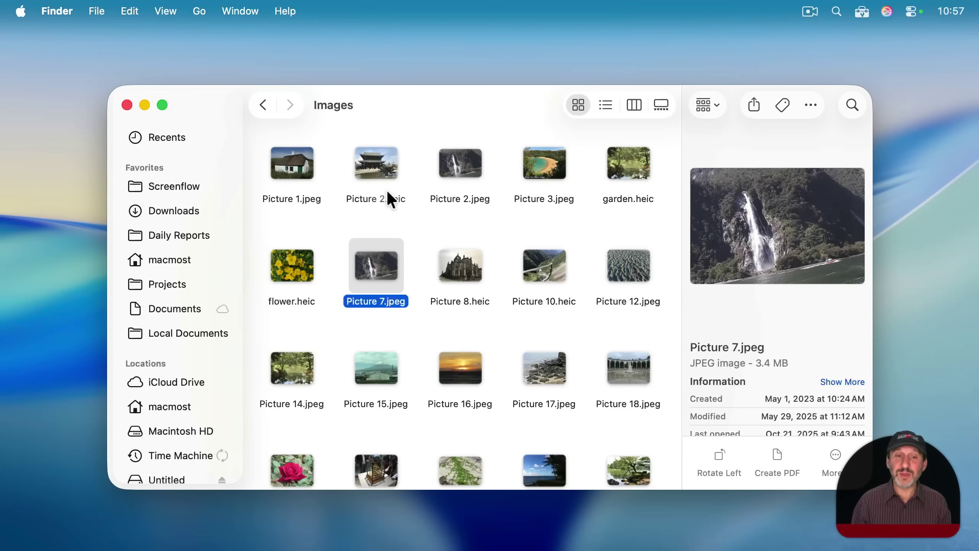
key(Return)
text(wate)
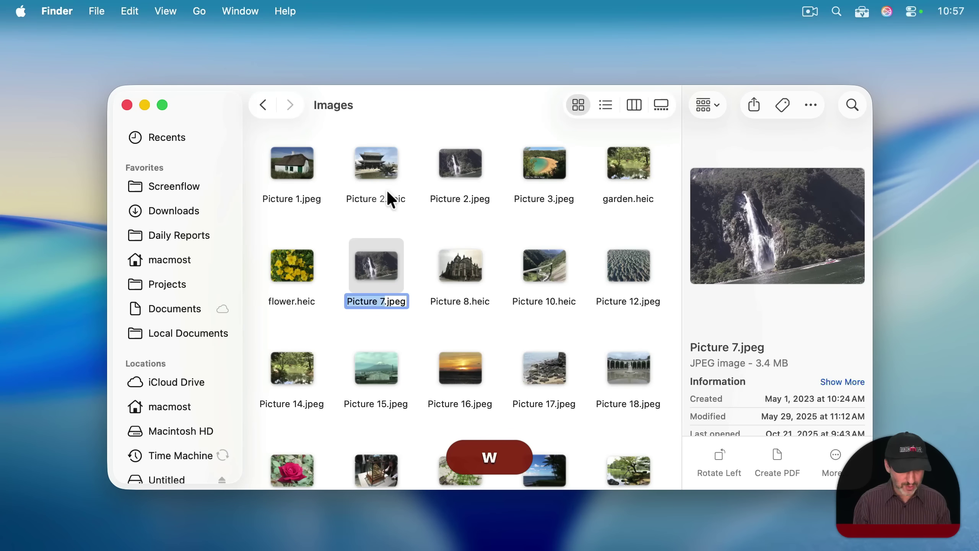
text(rfall)
key(Return)
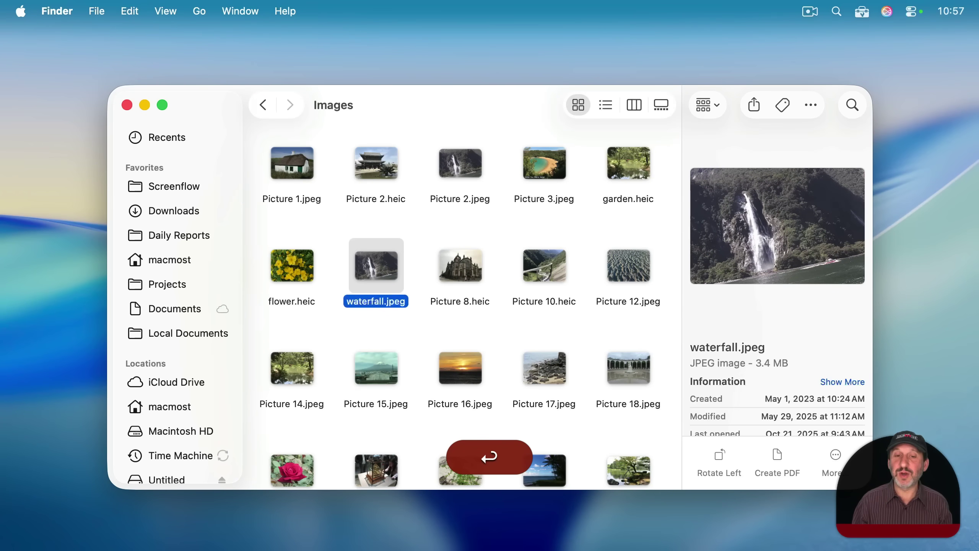
- Rename Picture 10.heic to bridge.heic
key(Right)
key(Right)
key(Return)
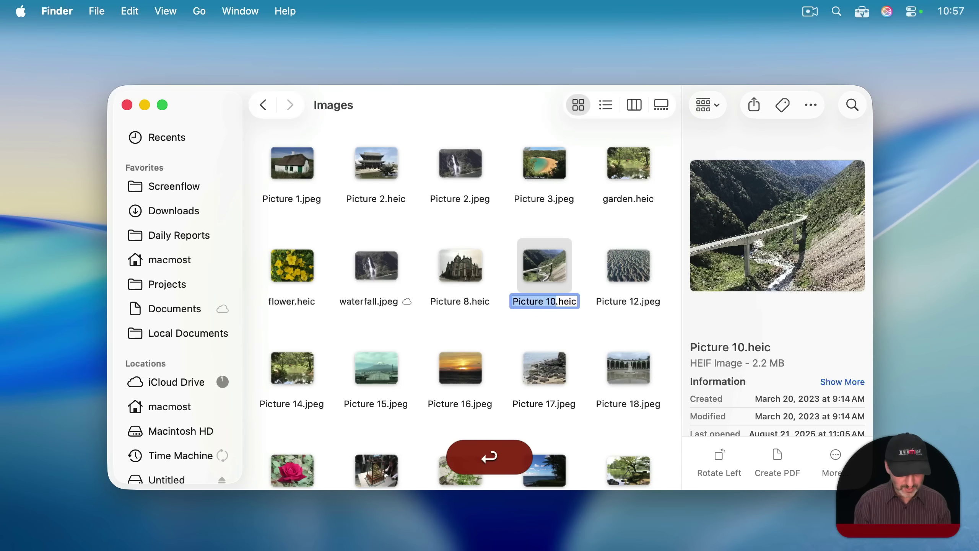
text(bridge)
key(Return)
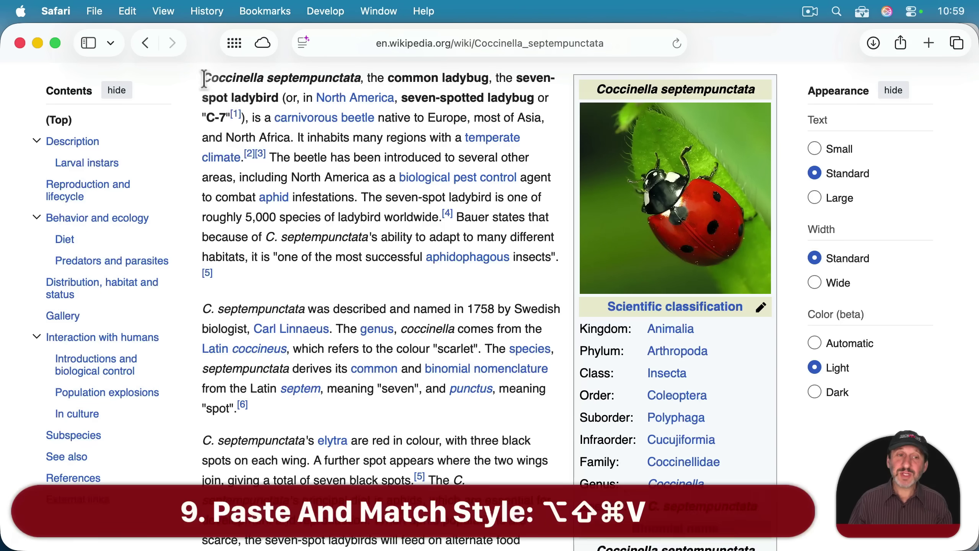
- Select and copy the opening paragraph of the Coccinella septempunctata Wikipedia article
drag(204, 79, 305, 272)
key(super+c)
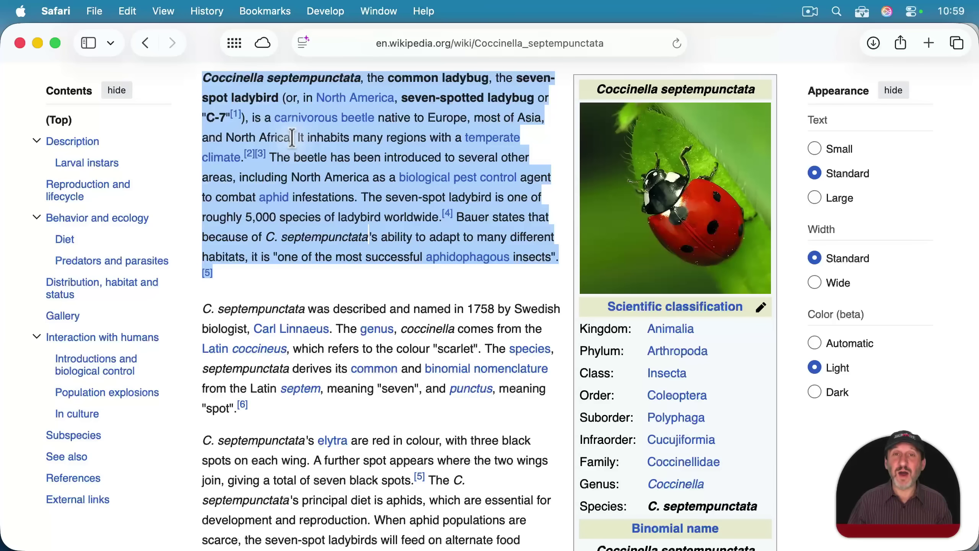
key(super+z)
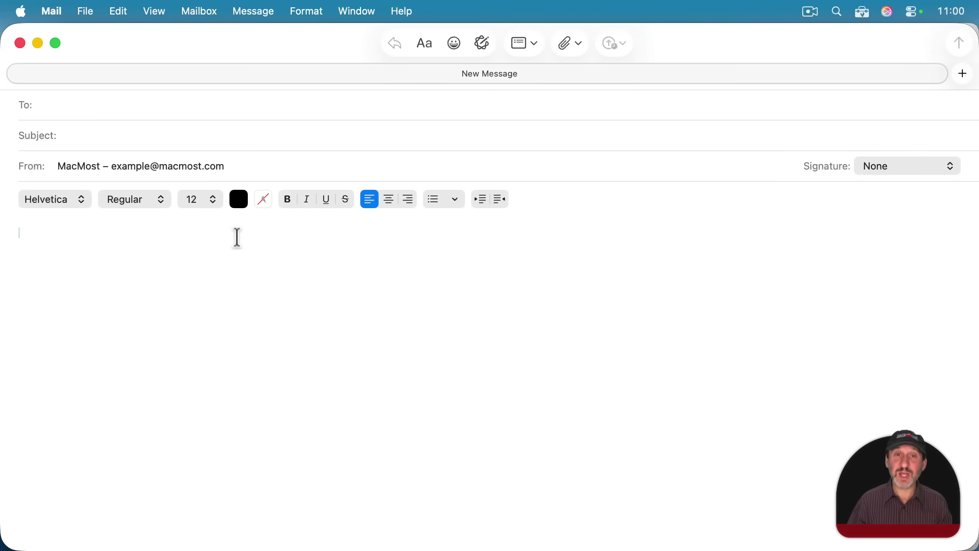
- Paste the ladybird paragraph with its original formatting, then undo the paste
key(super+v)
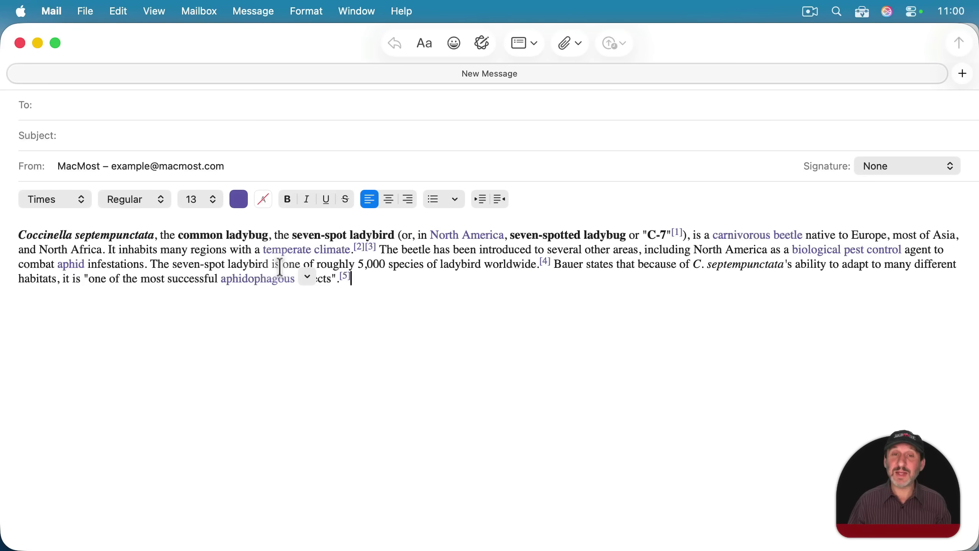
key(super)
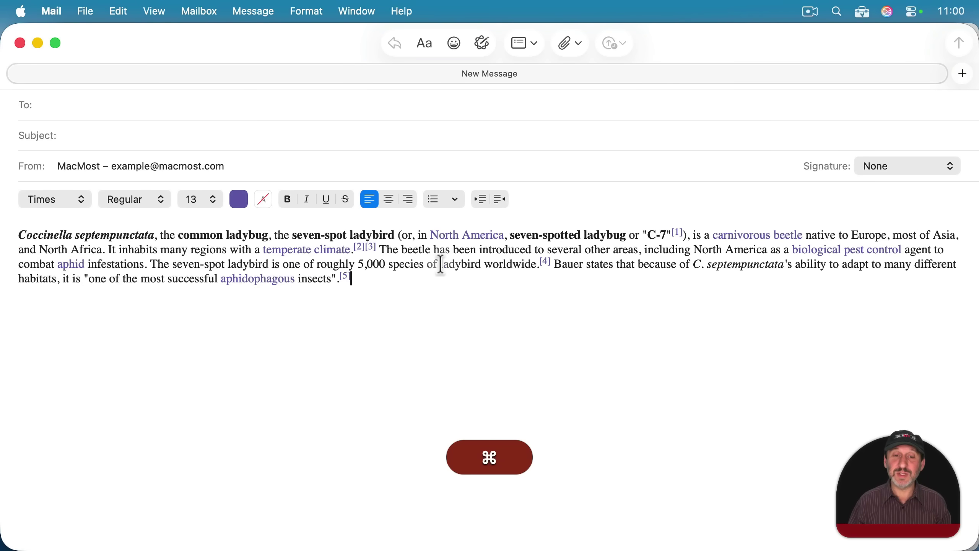
key(super+z)
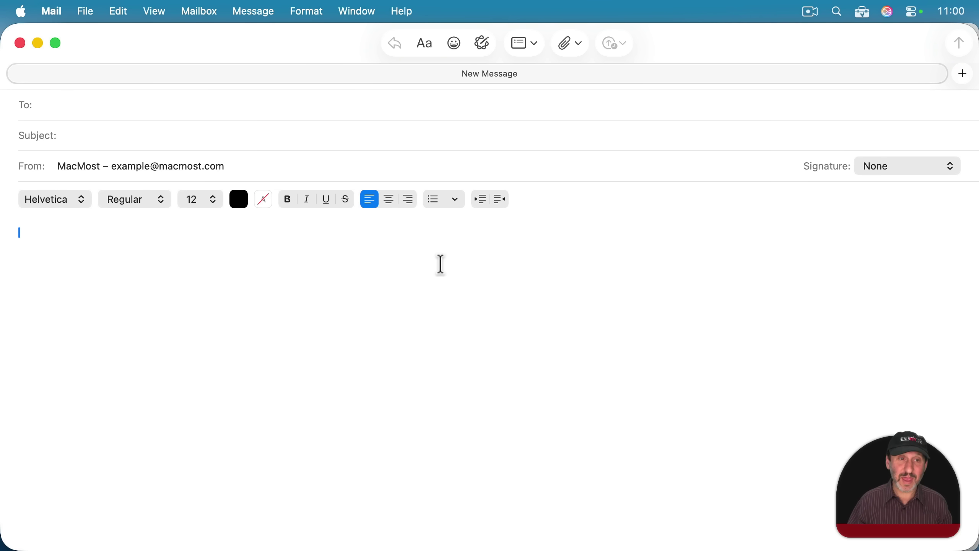
- Re-paste with Paste and Match Style (Option-Shift-Cmd-V) so the text is plain Helvetica 12
click(119, 11)
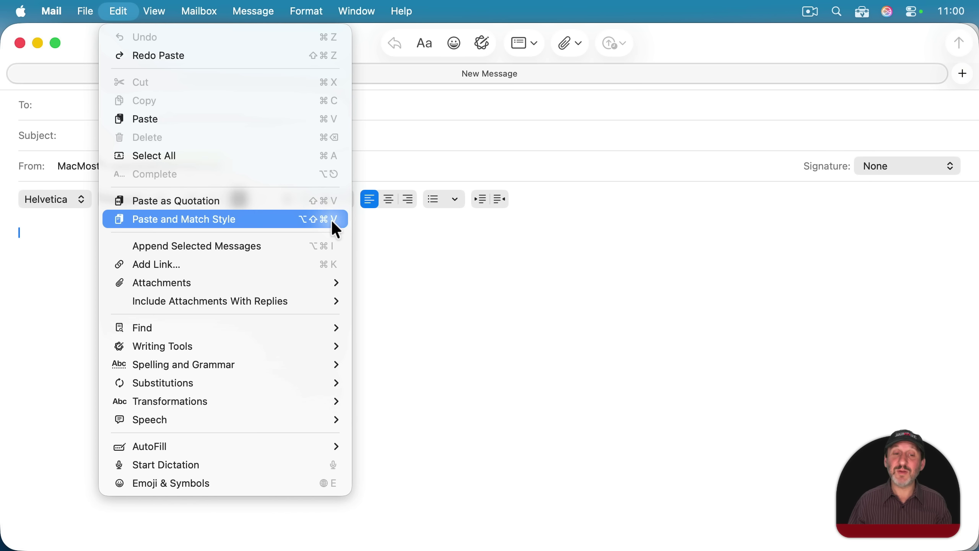
click(407, 239)
key(alt+shift+super)
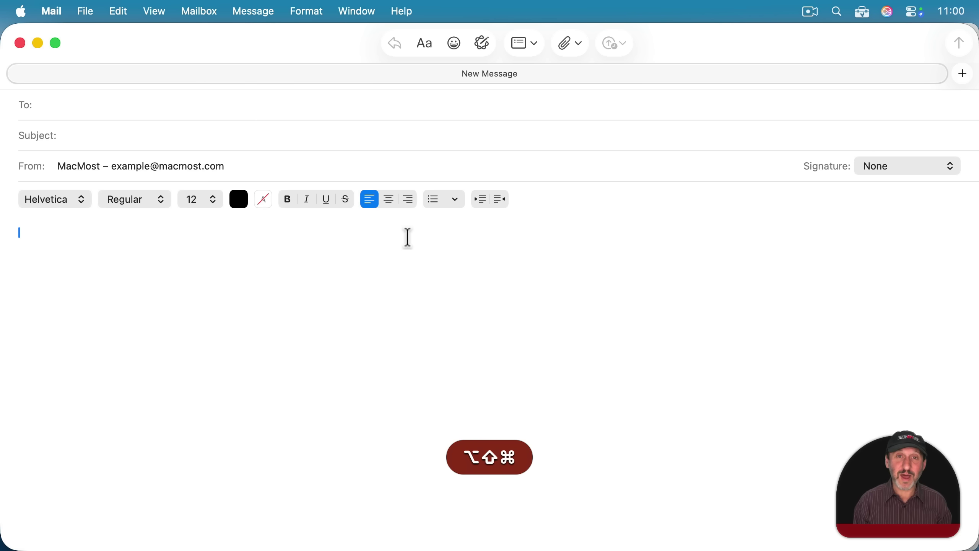
key(alt+shift+super+v)
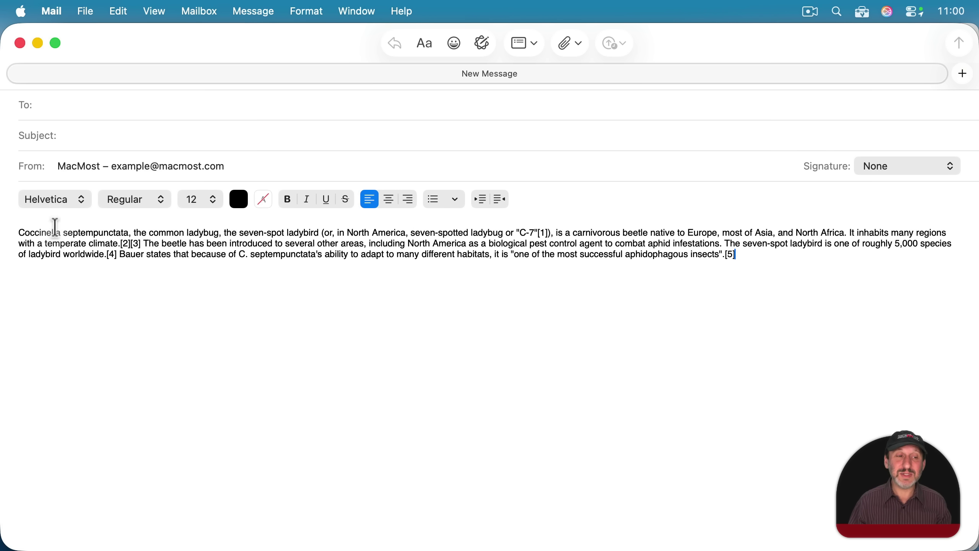
click(51, 199)
click(306, 234)
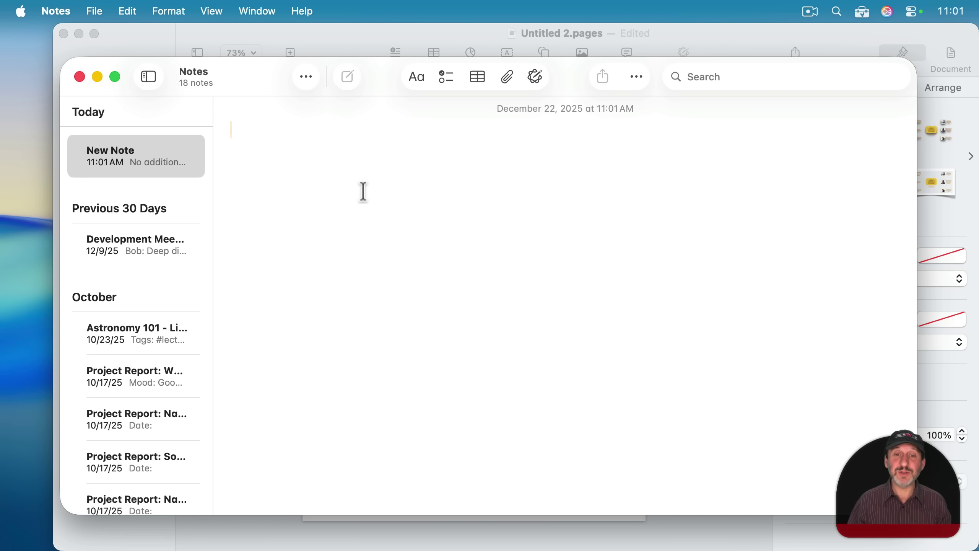
- Paste the paragraph, undo it, and re-paste with Paste and Match Style in the note's plain style
key(super)
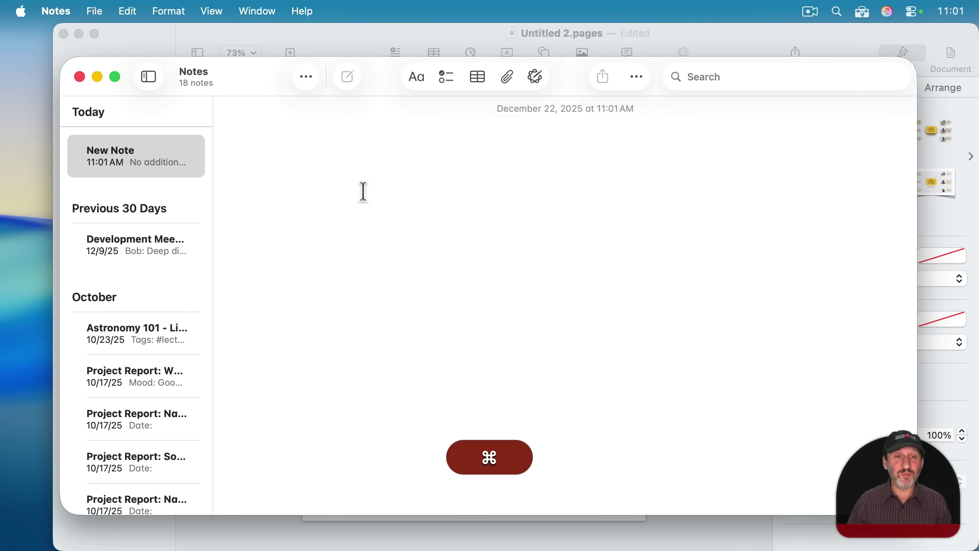
key(super+v)
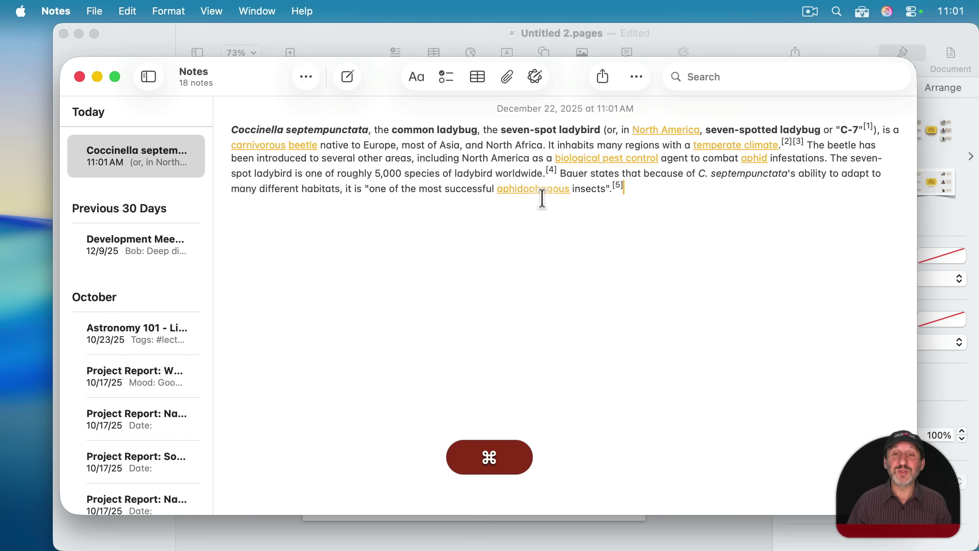
key(super+z)
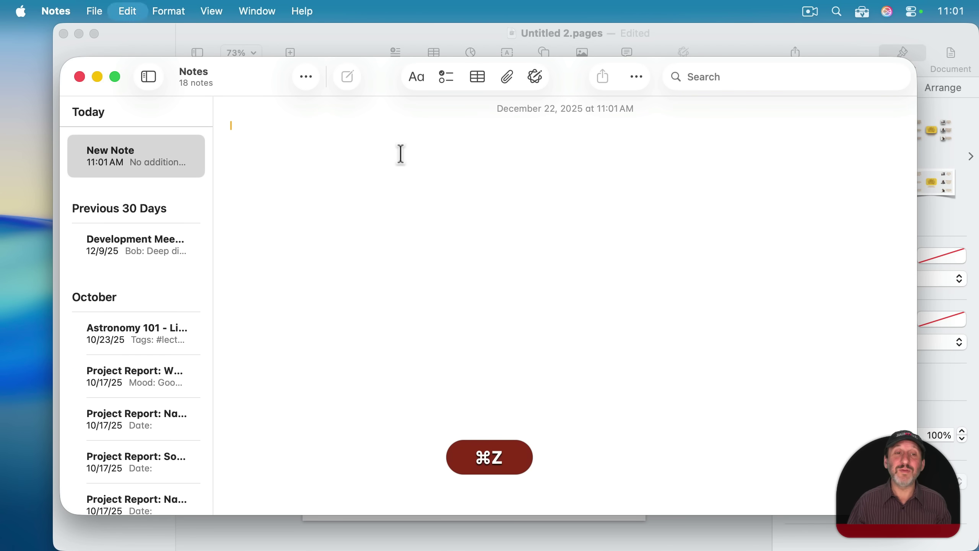
click(129, 11)
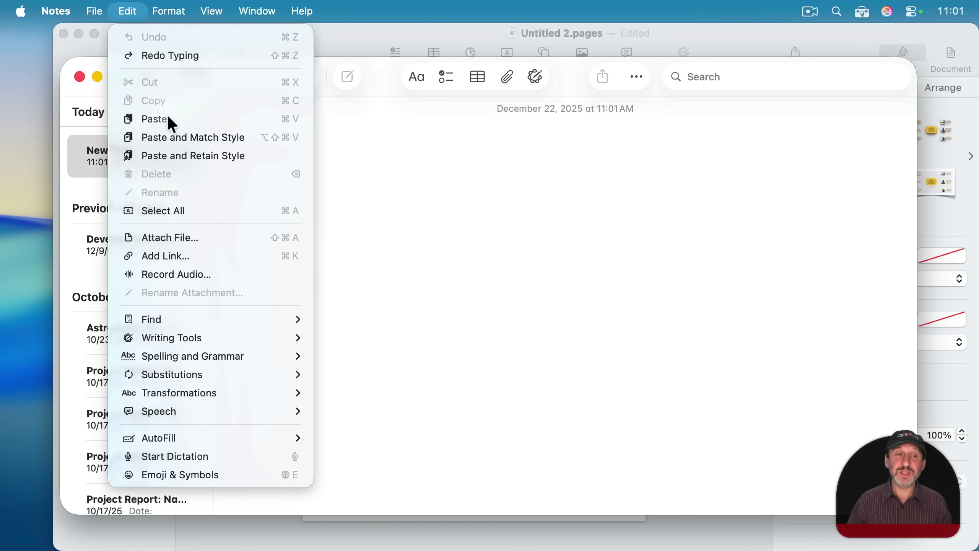
click(225, 143)
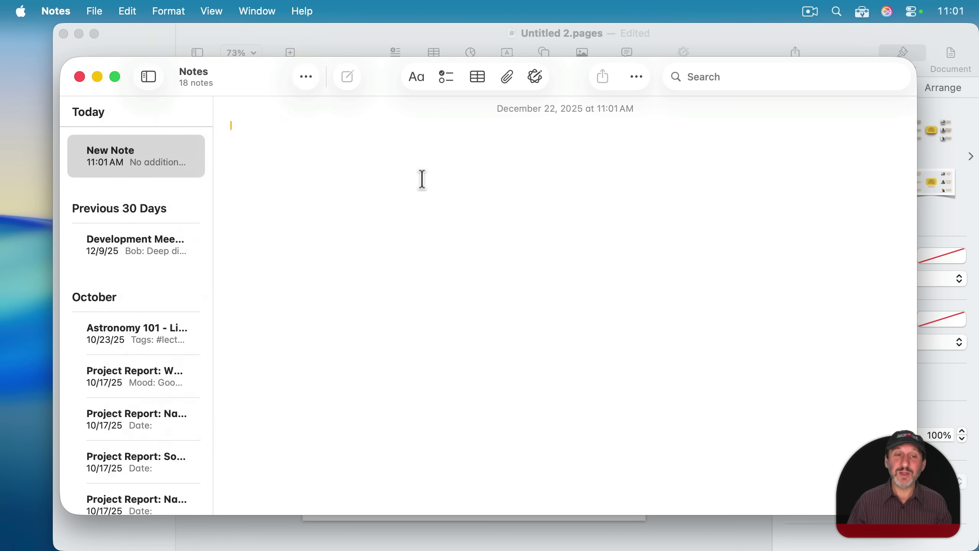
key(alt+shift+super+v)
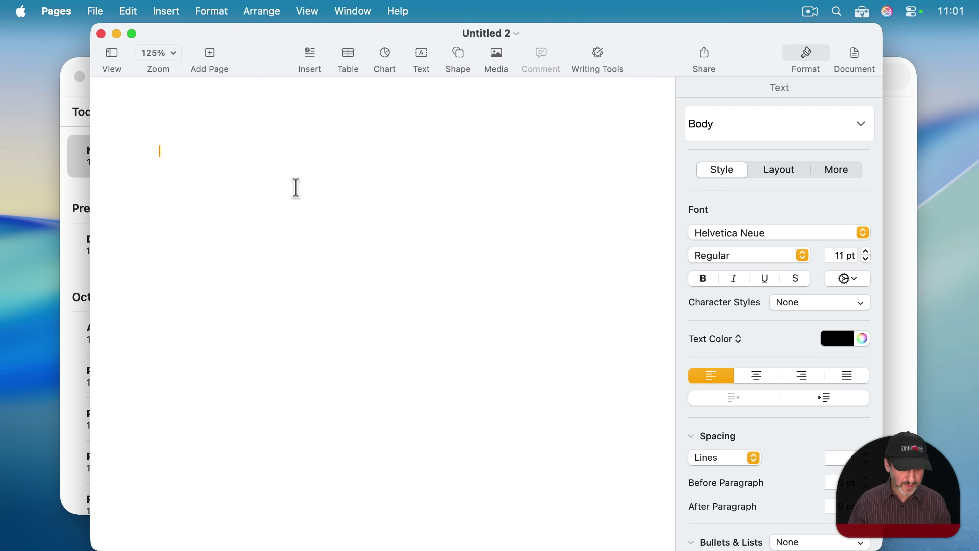
- Paste the paragraph, undo it, and re-paste as plain body text with Paste and Match Style
key(super+v)
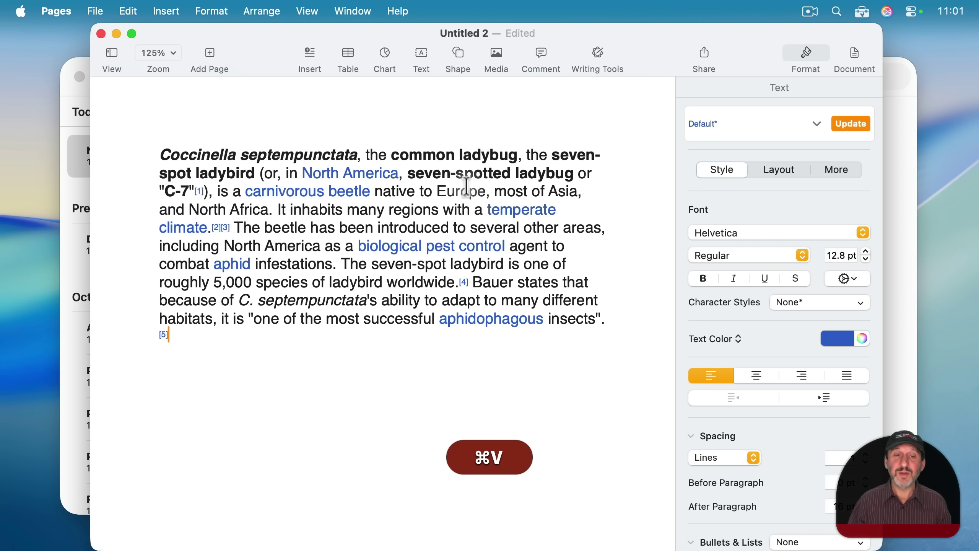
key(super)
key(super+z)
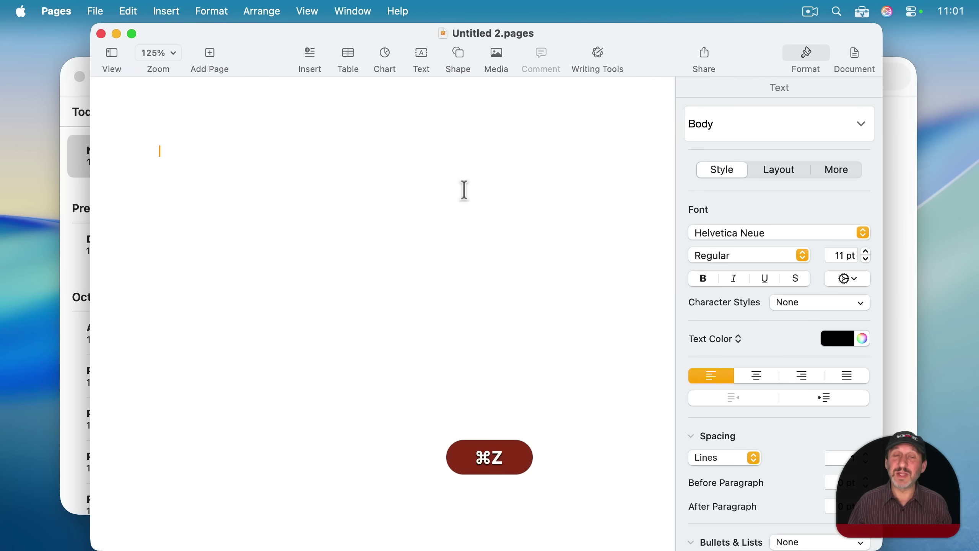
click(127, 10)
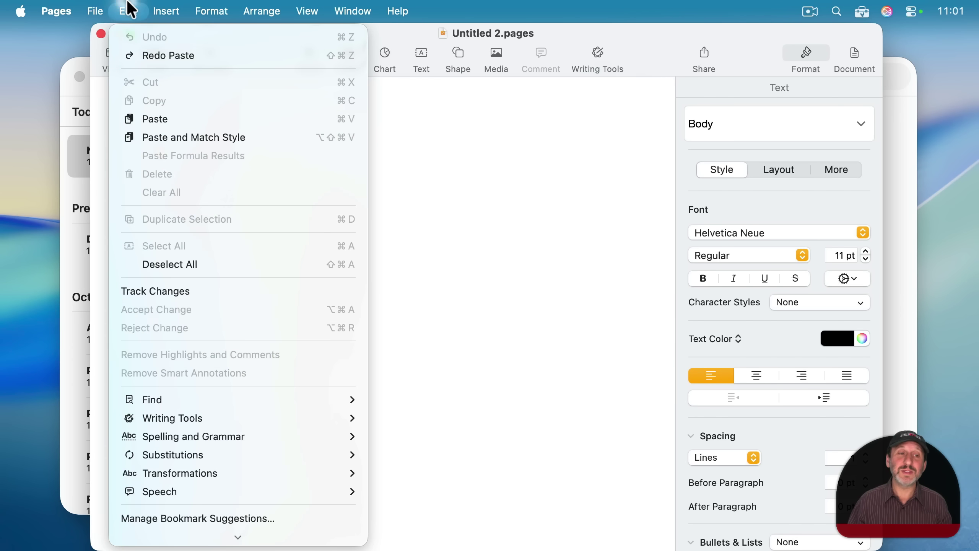
click(316, 138)
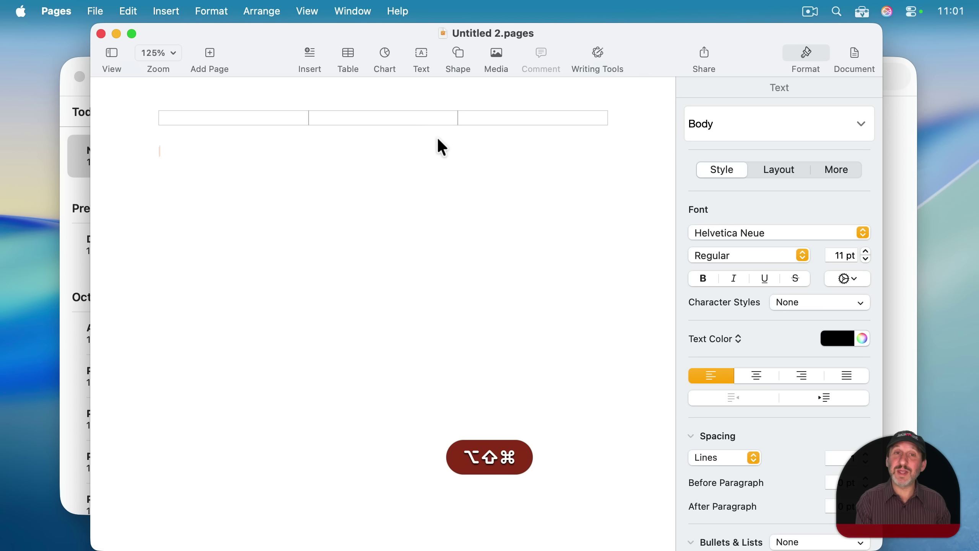
key(alt+shift+super+v)
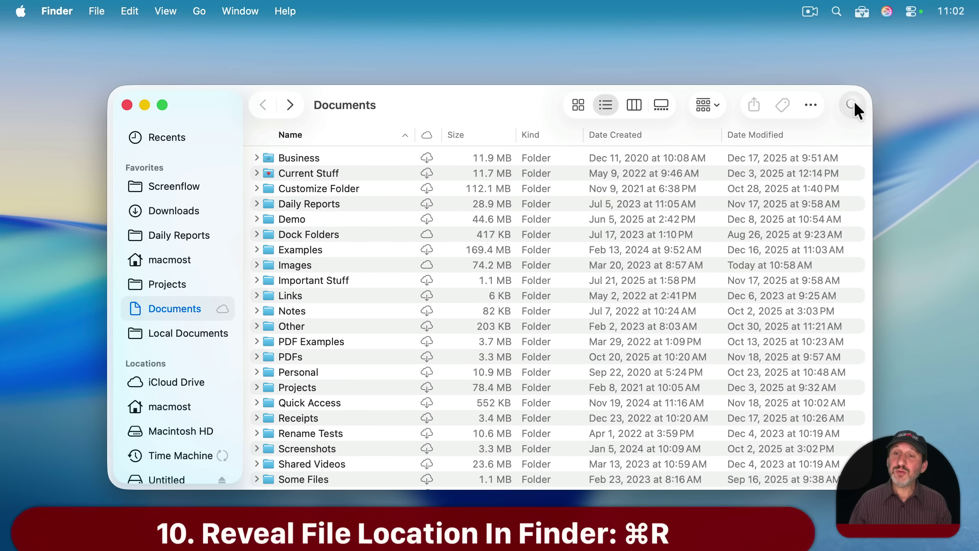
click(854, 103)
- Search Documents for '.pdf' as PDF documents and reveal Treasure Island.pdf in Customize Folder with Cmd-R
text(.pdf)
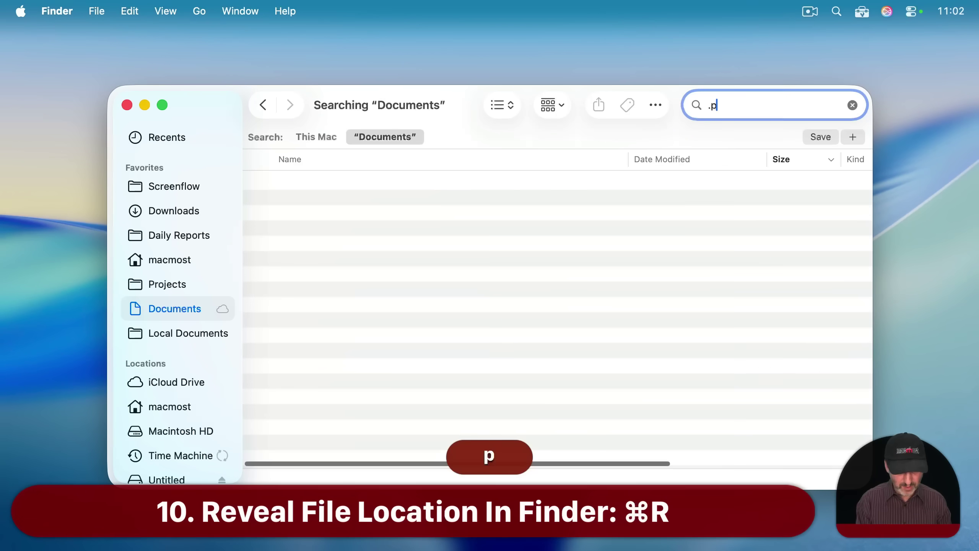
click(726, 237)
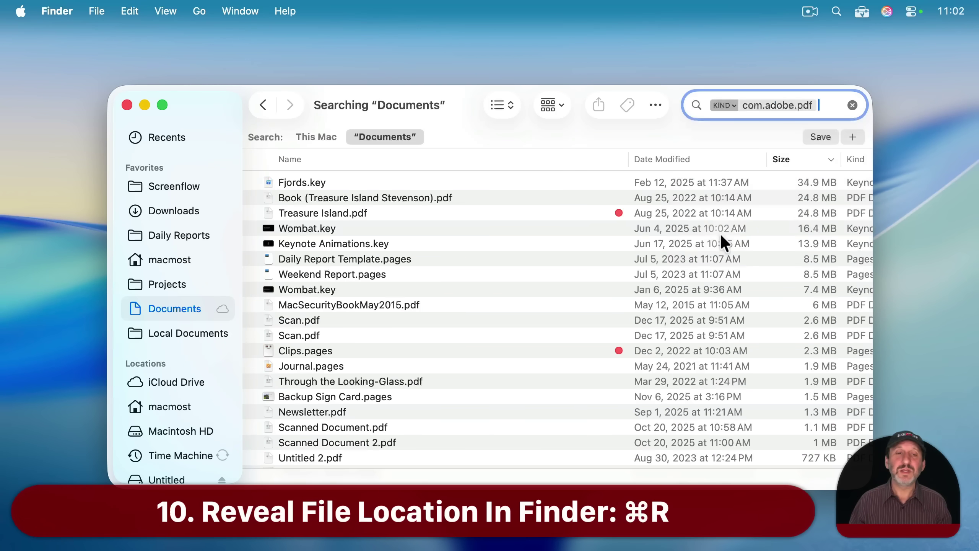
click(314, 197)
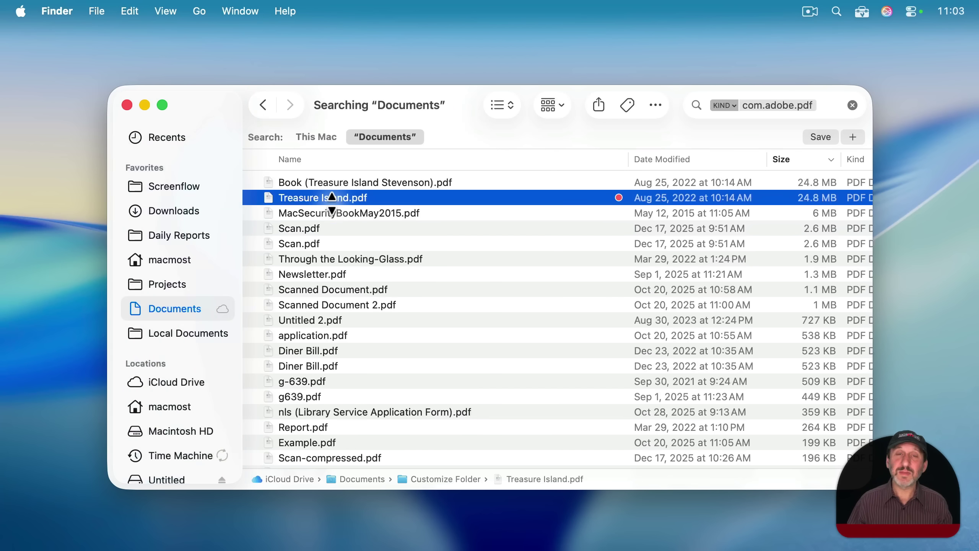
key(super+r)
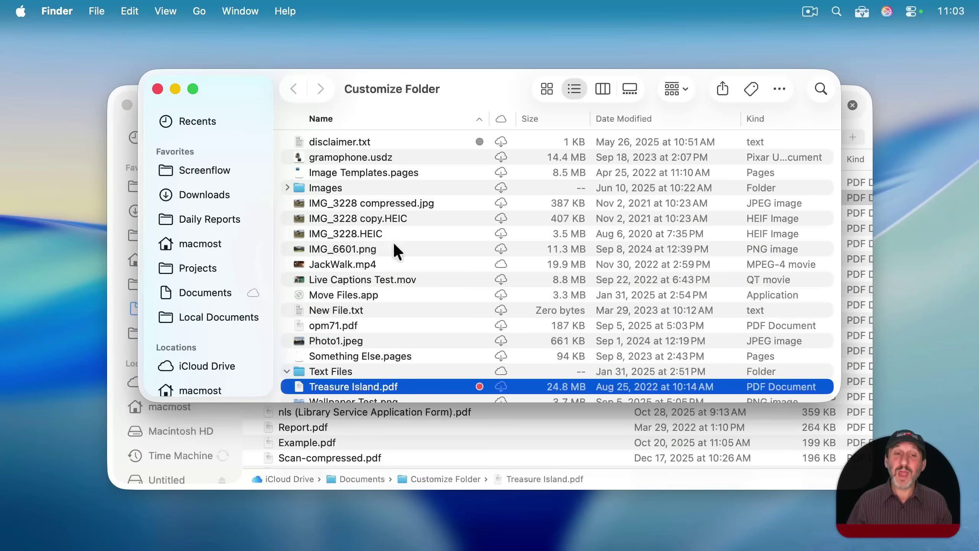
scroll(370, 368, down, 3)
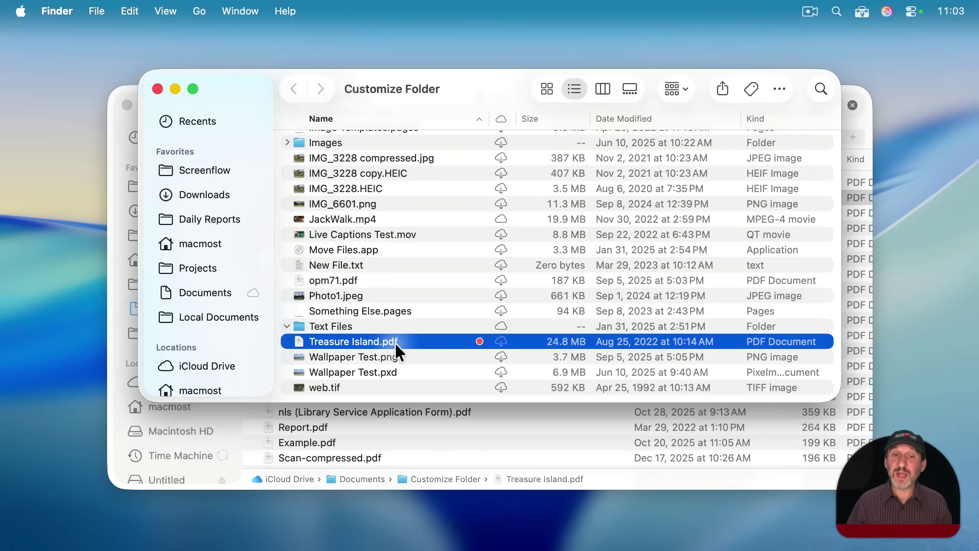
- From Pages' File > Open dialog, reveal Title Tricks.pages in 3306PagesTitleTricks with Cmd-R
key(super+h)
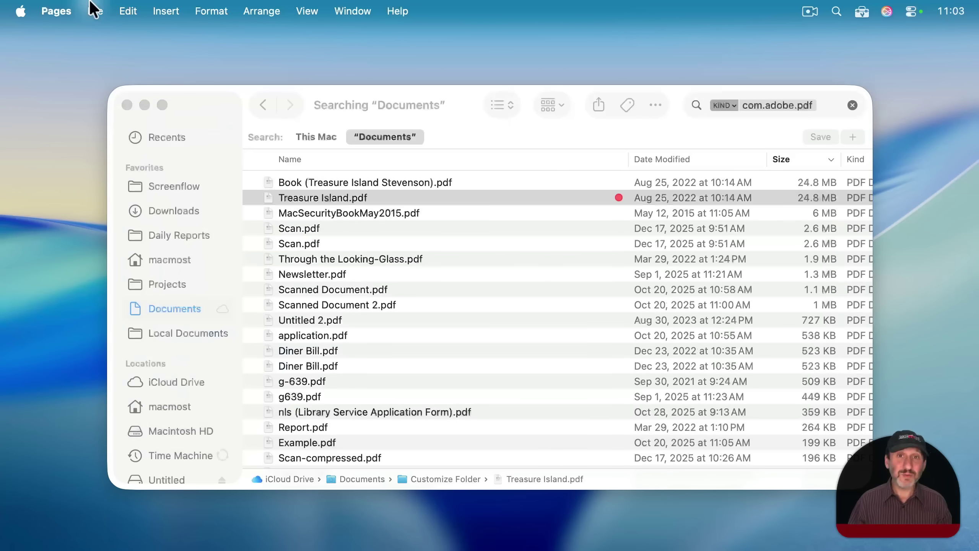
click(95, 10)
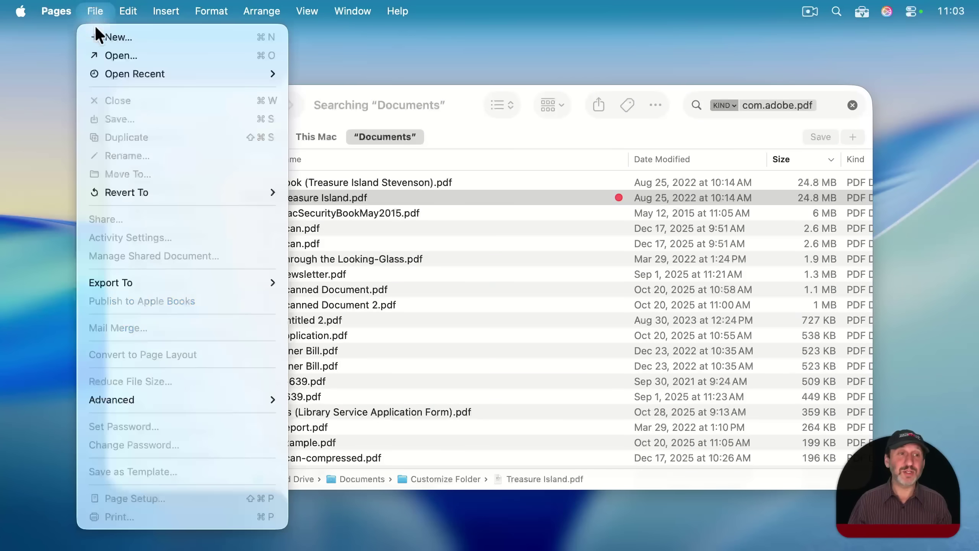
click(102, 55)
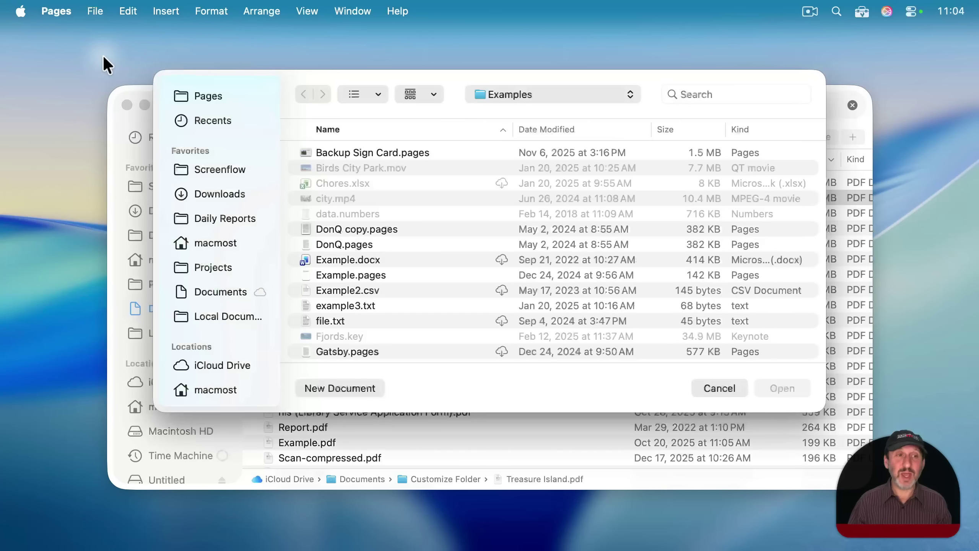
click(350, 223)
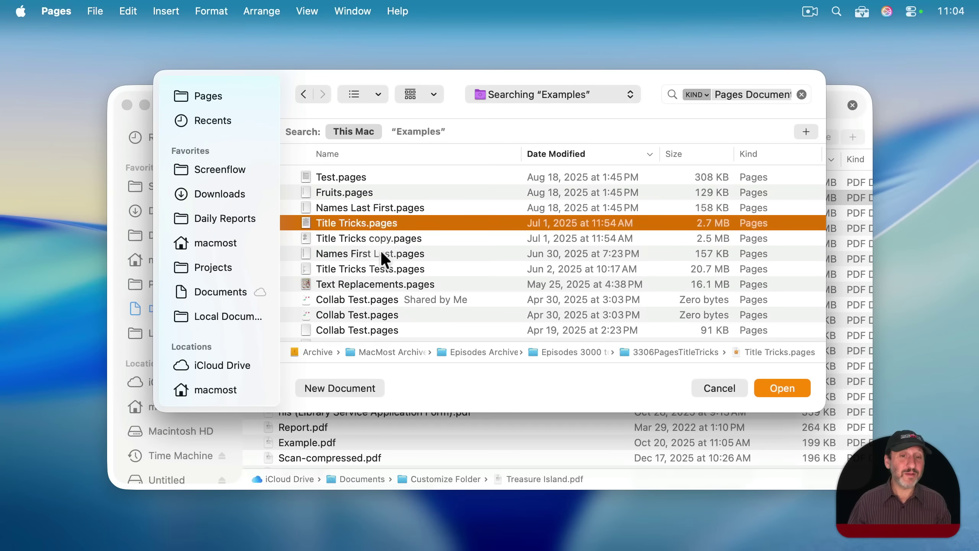
key(super+r)
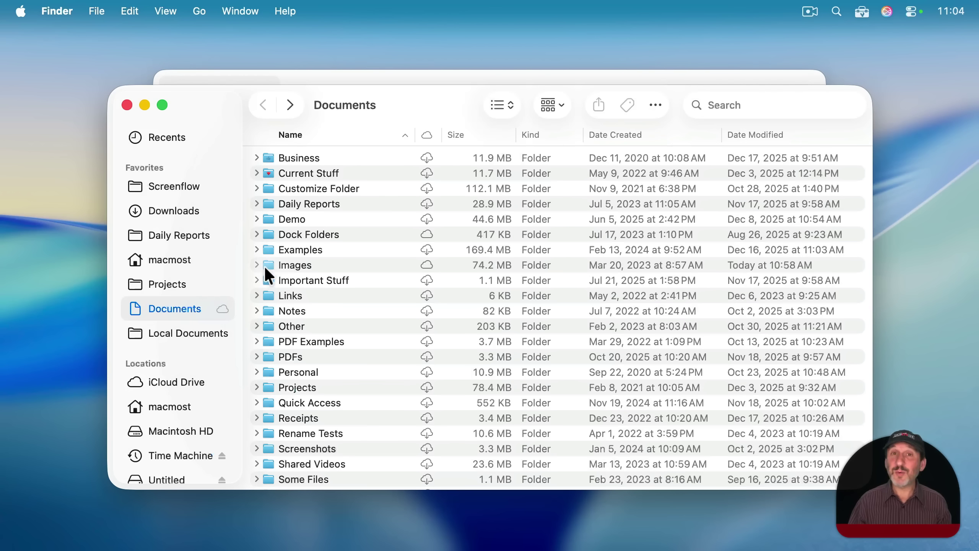
- Create a desktop alias of Chores.xlsx from the Examples folder, then close the Documents window
click(255, 249)
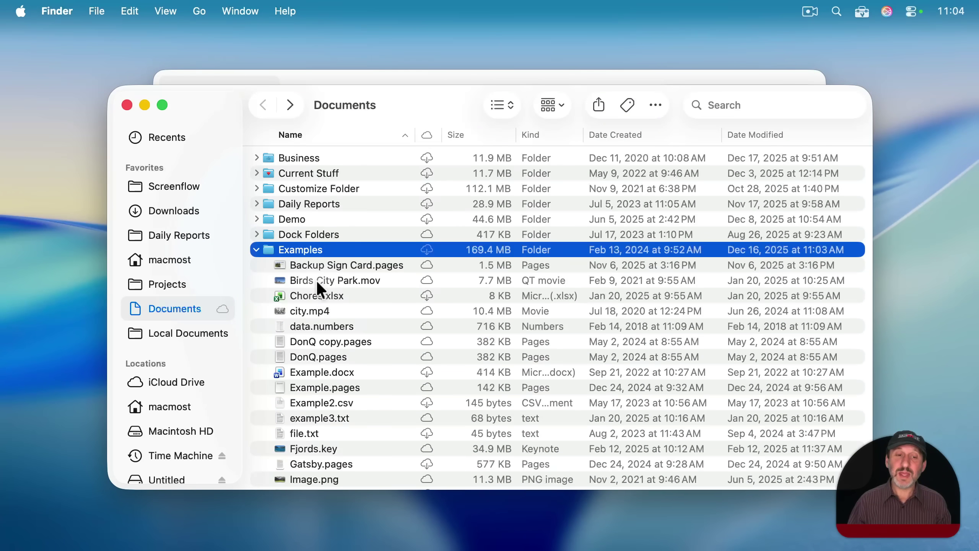
drag(316, 296, 911, 96)
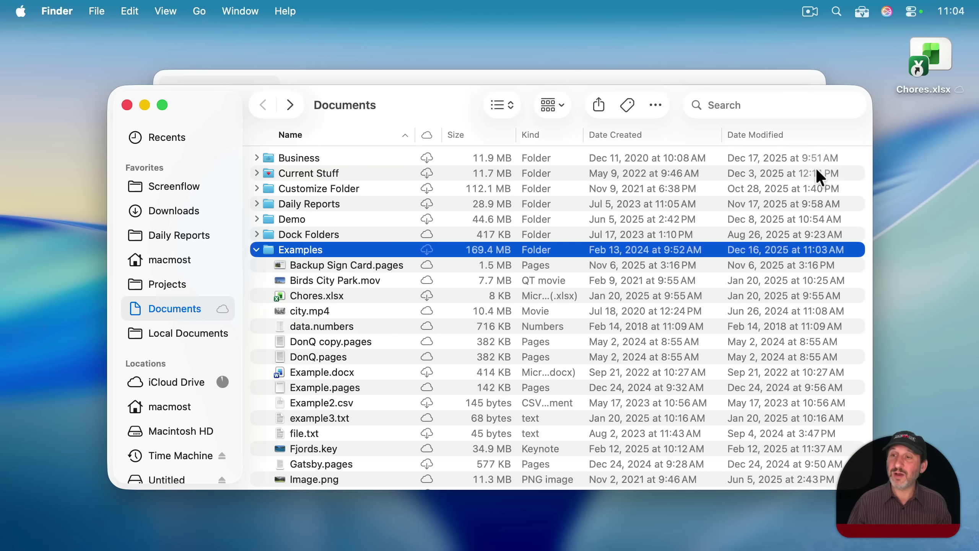
click(127, 105)
- Reveal the original Chores.xlsx in Finder from its desktop alias with Cmd-R
click(937, 54)
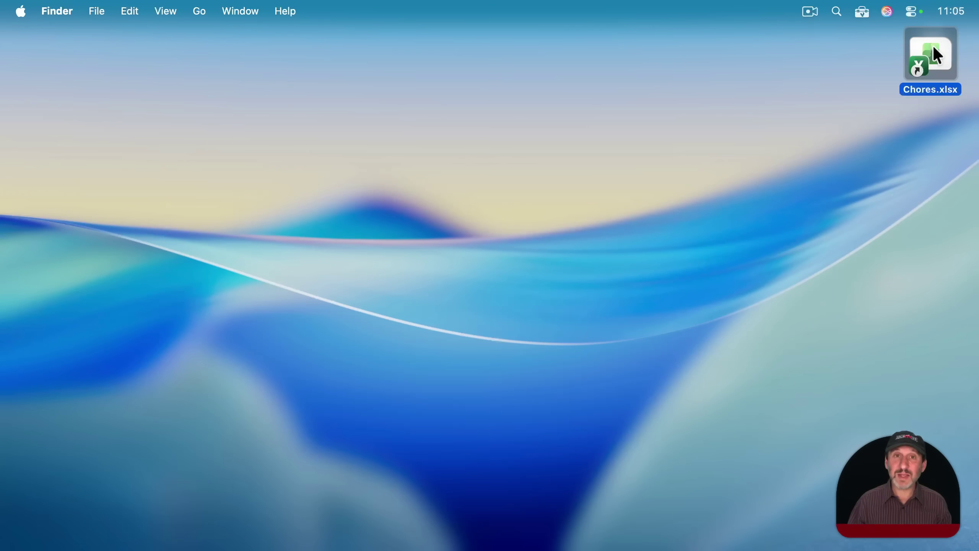
key(super)
key(super+r)
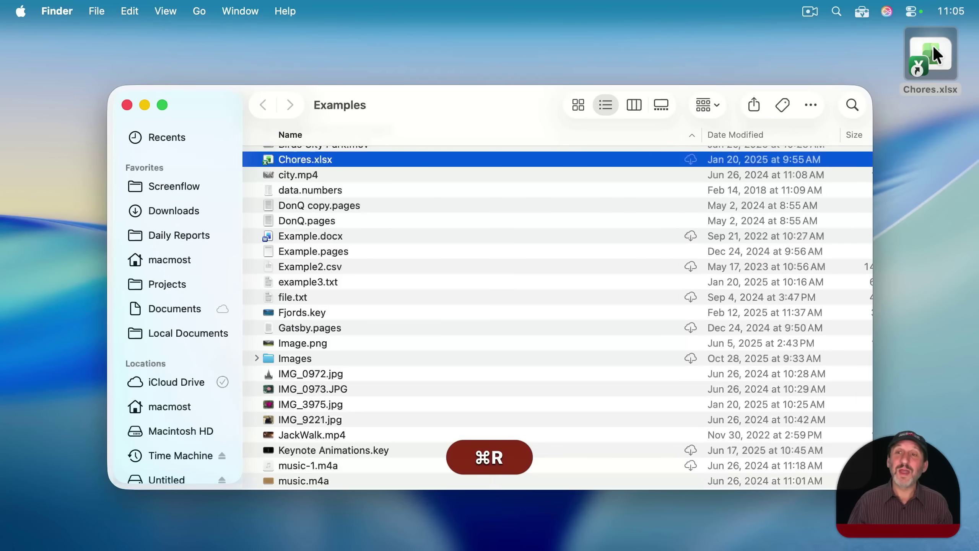